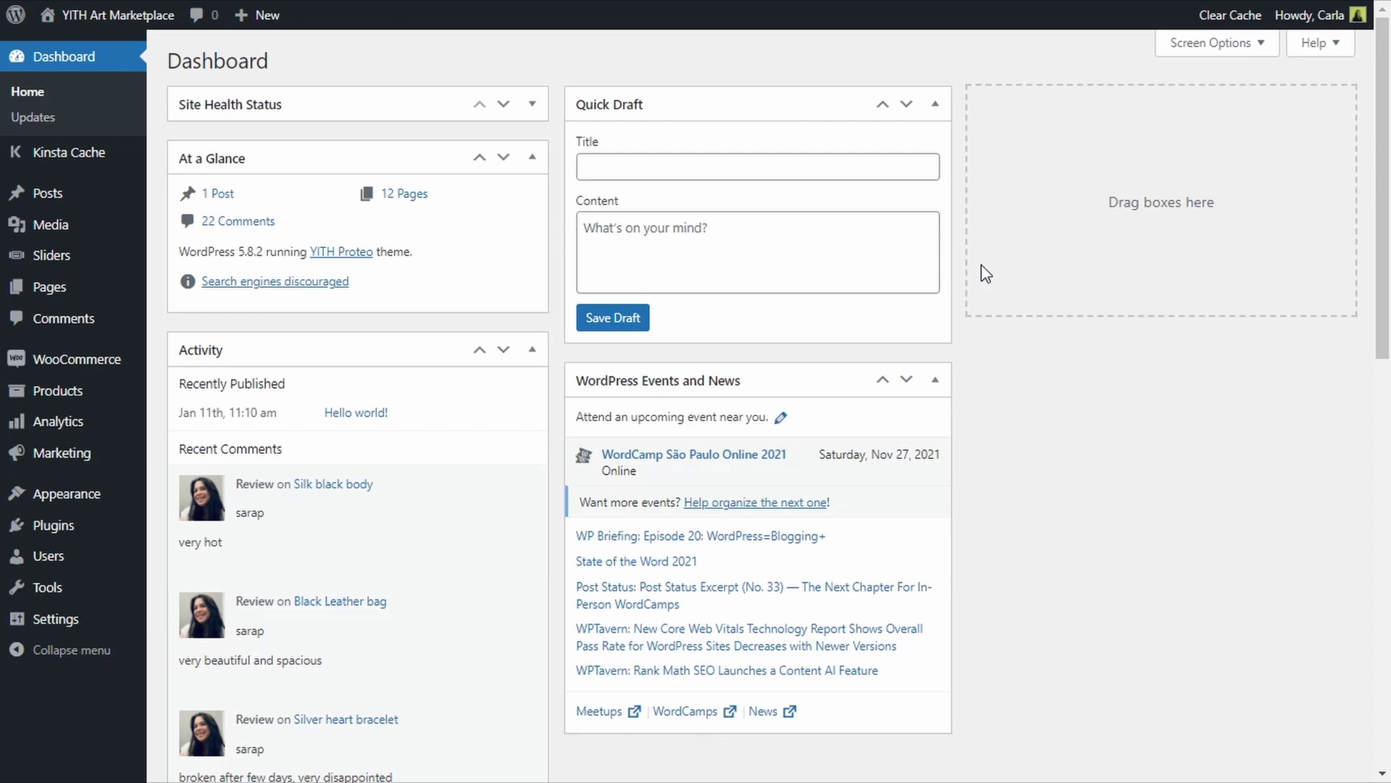
Step: Search installed plugins for 'auctions' and activate YITH Auctions for WooCommerce Premium
{"action": "mouse_move", "coordinate": [493, 547]}
{"action": "left_click", "coordinate": [80, 526]}
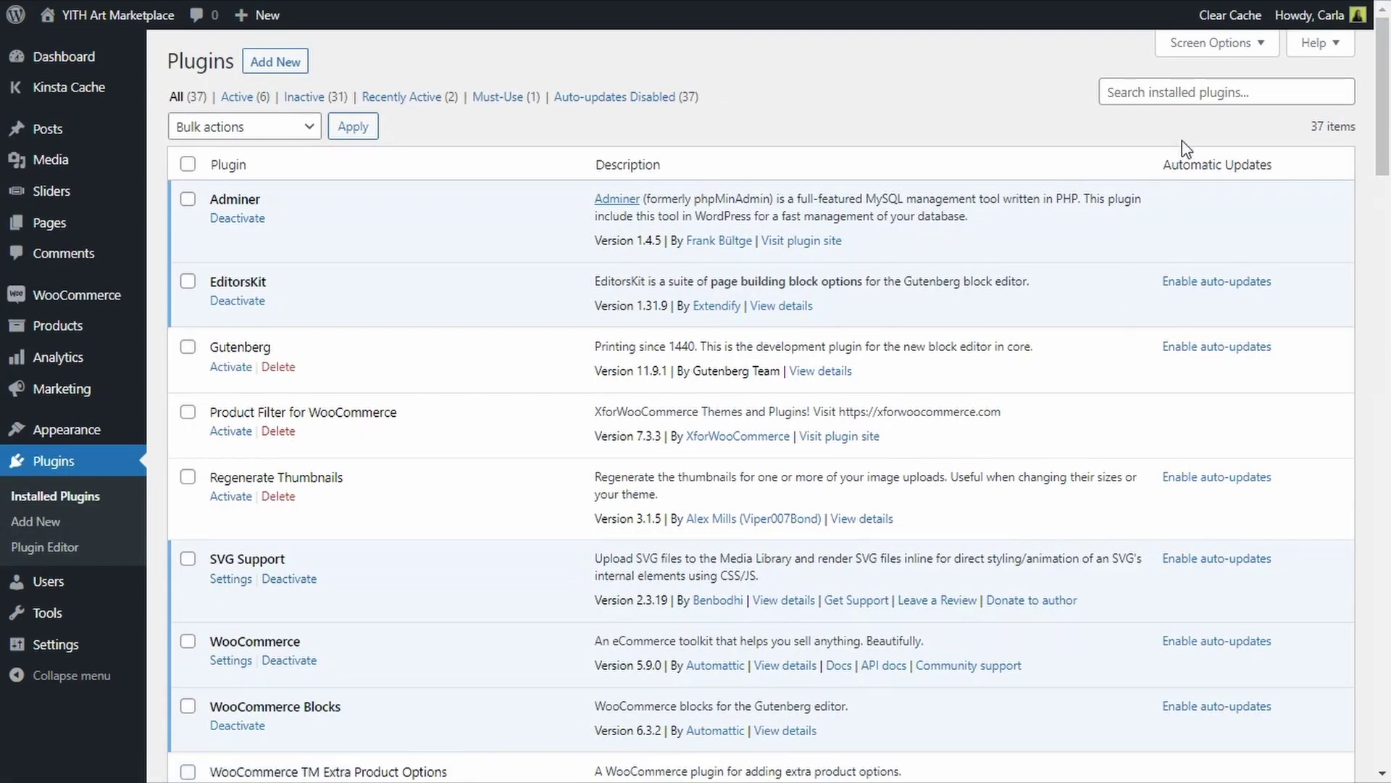
{"action": "left_click", "coordinate": [1176, 100]}
{"action": "type", "text": "auctions"}
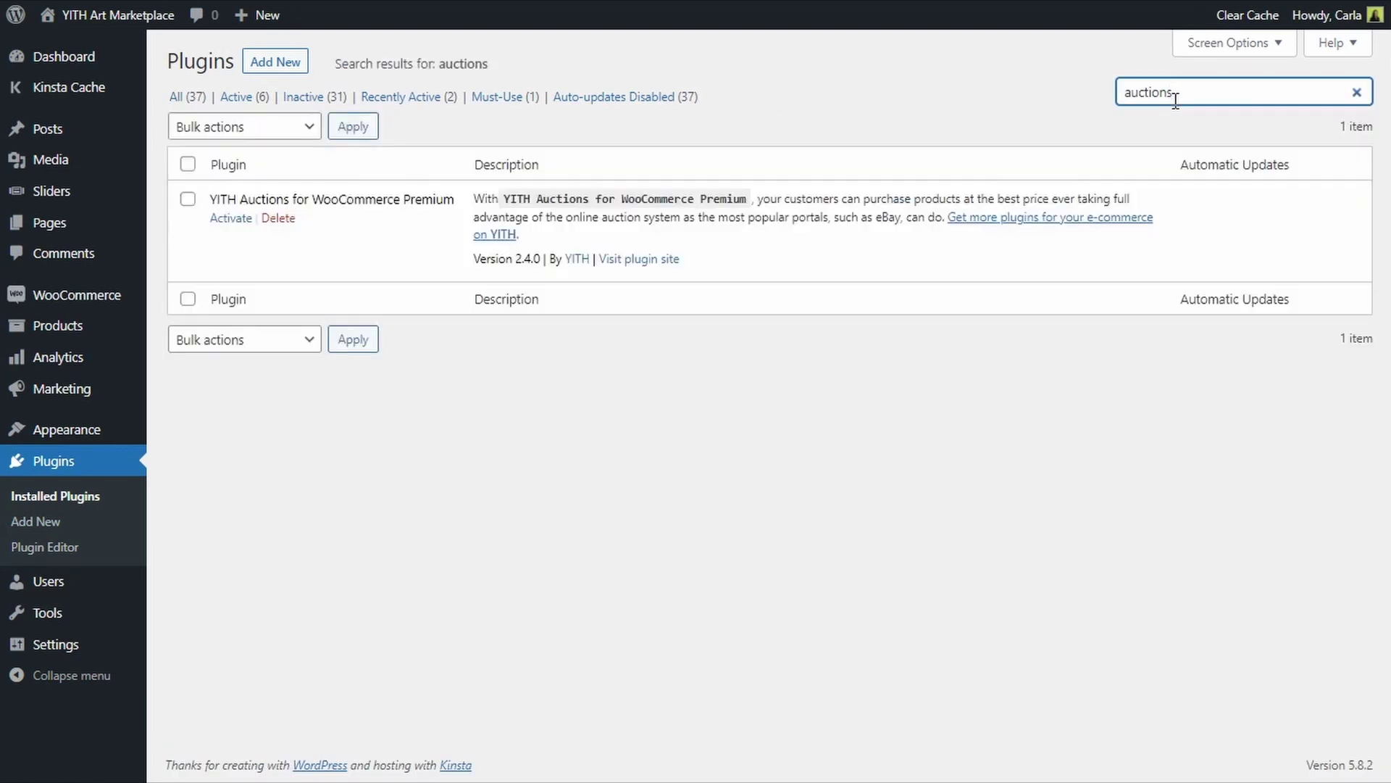
{"action": "left_click", "coordinate": [221, 220]}
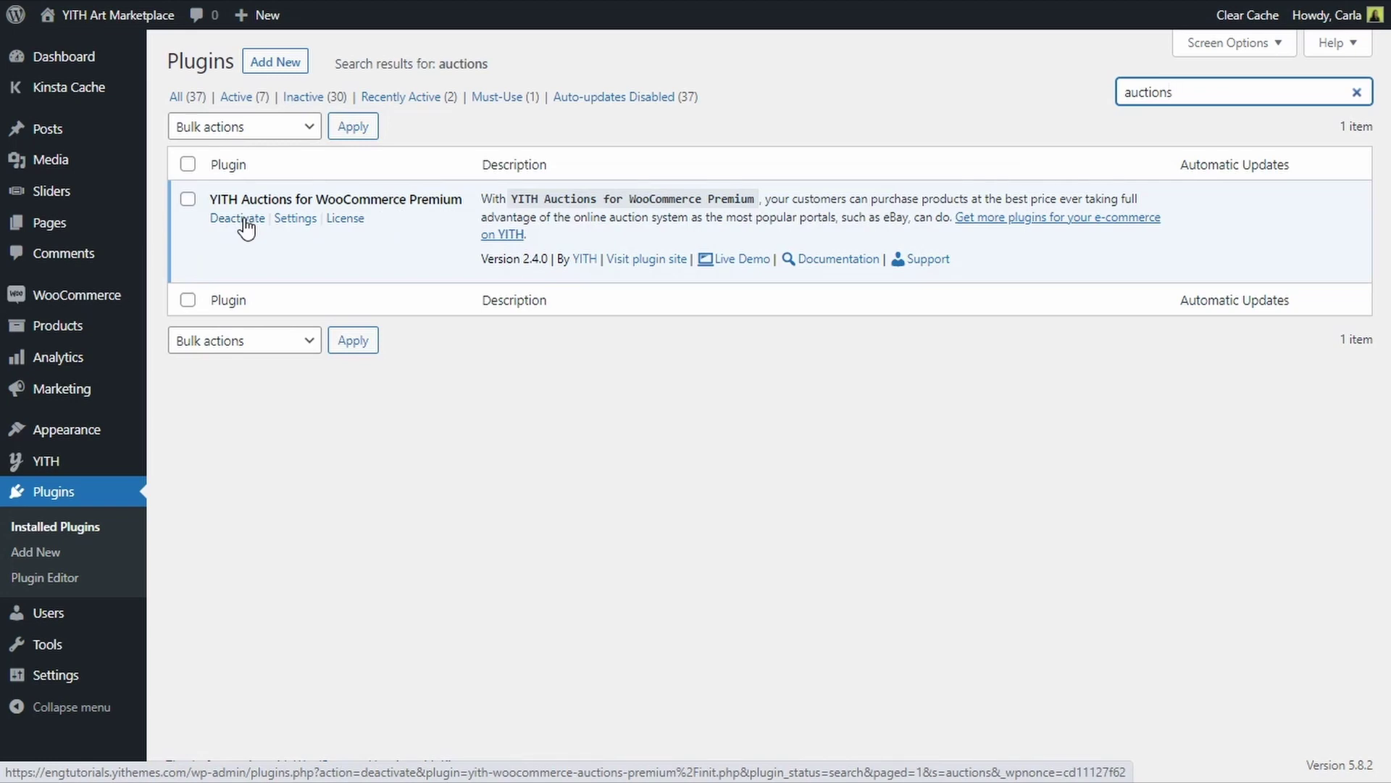
Step: Add a new product and paste in the name Replica of "The Scream" by Munch
{"action": "mouse_move", "coordinate": [112, 333]}
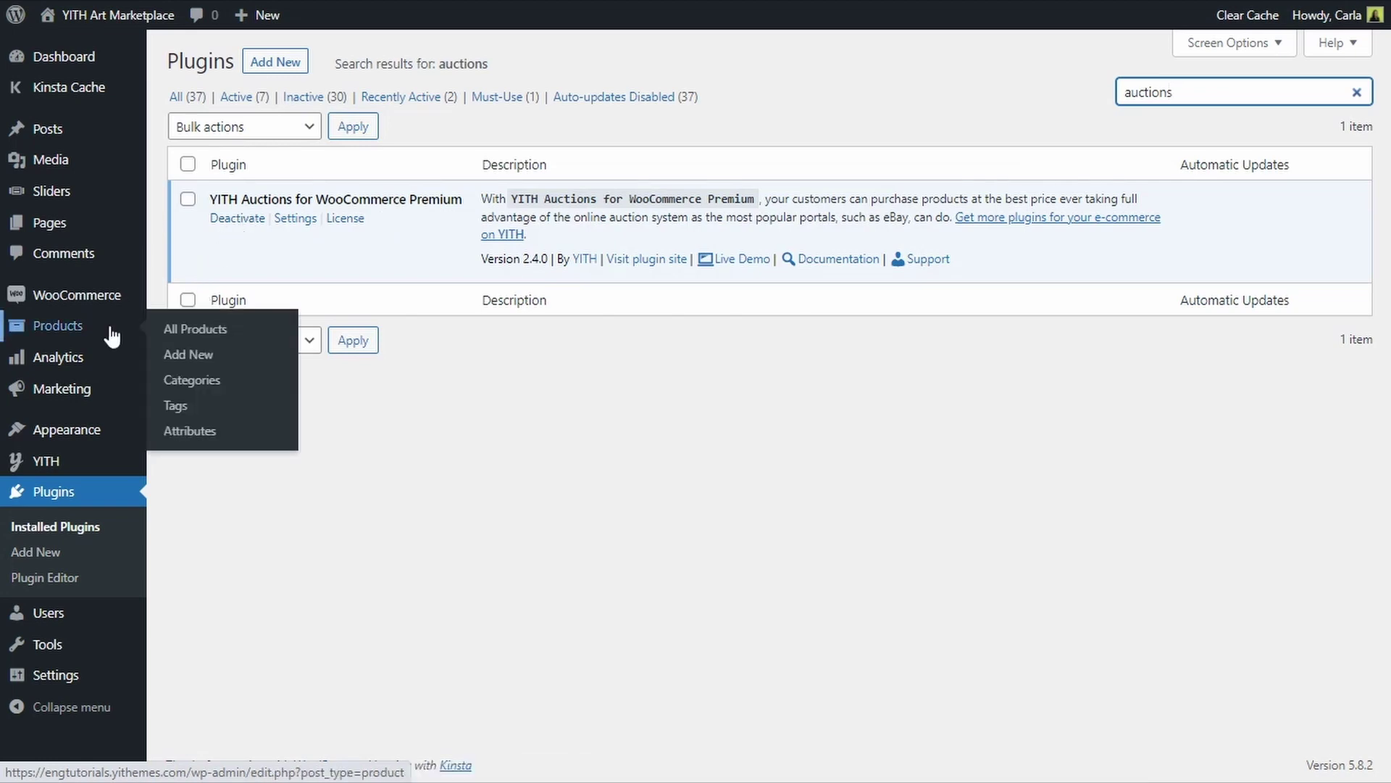
{"action": "left_click", "coordinate": [187, 364]}
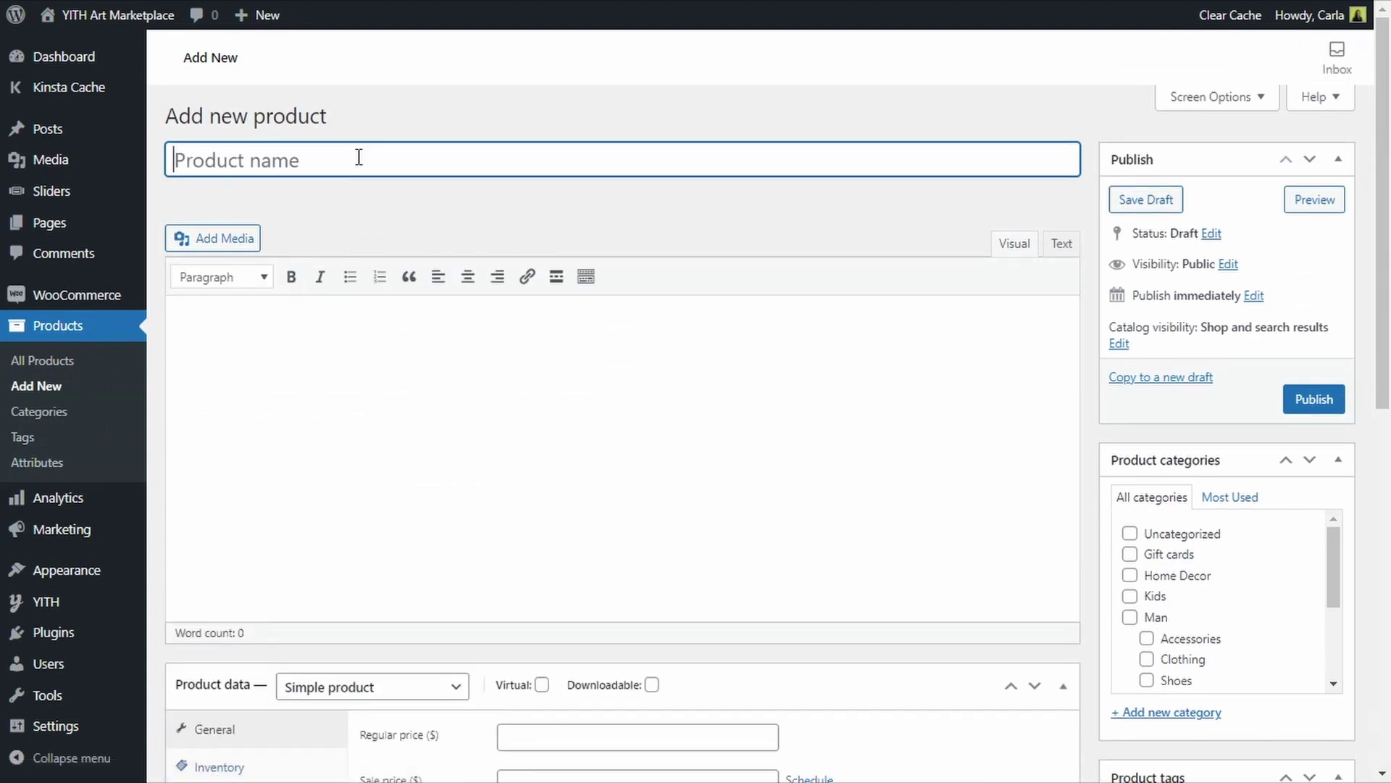
{"action": "type", "text": "Replica of \"The Scream\" by Munch"}
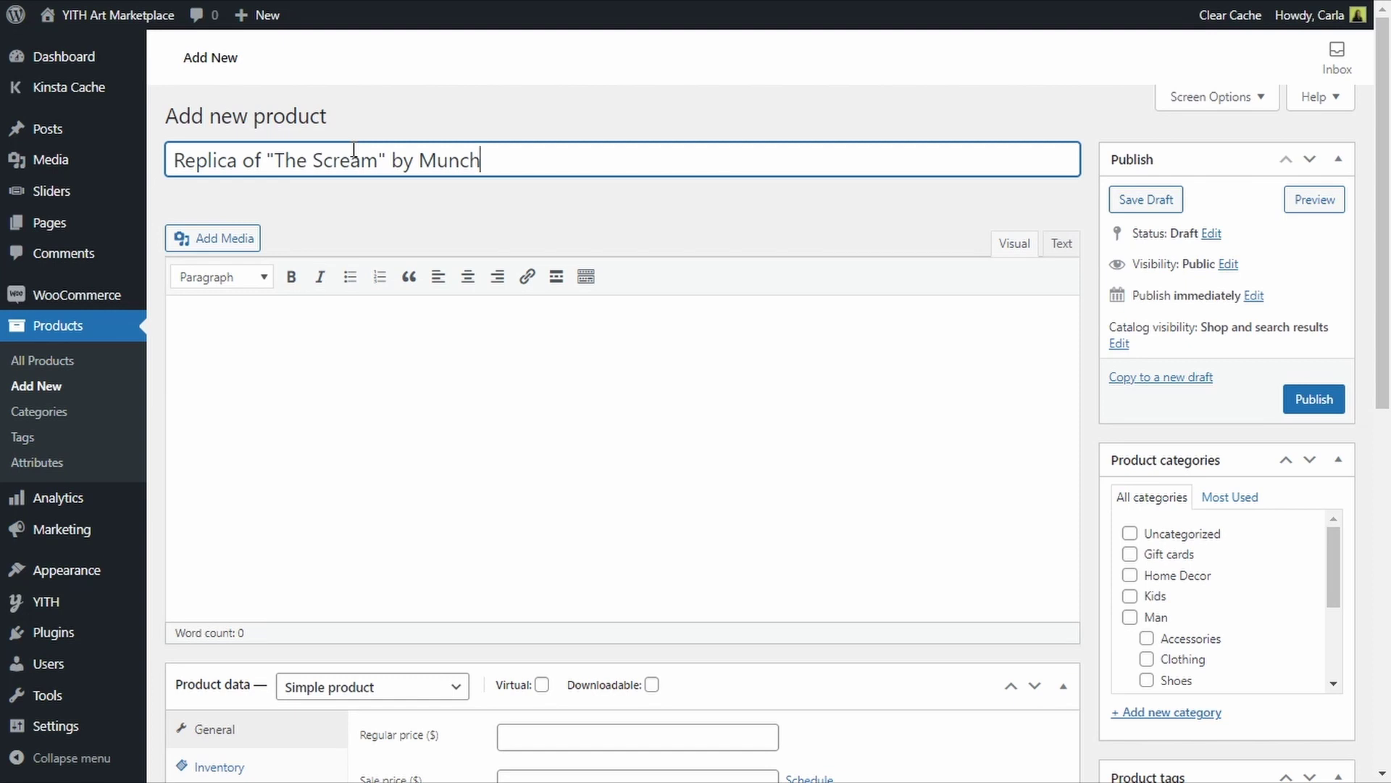
Step: Set The Scream painting from the Media Library as the product image
{"action": "scroll", "coordinate": [689, 525], "scroll_direction": "down", "scroll_amount": 5}
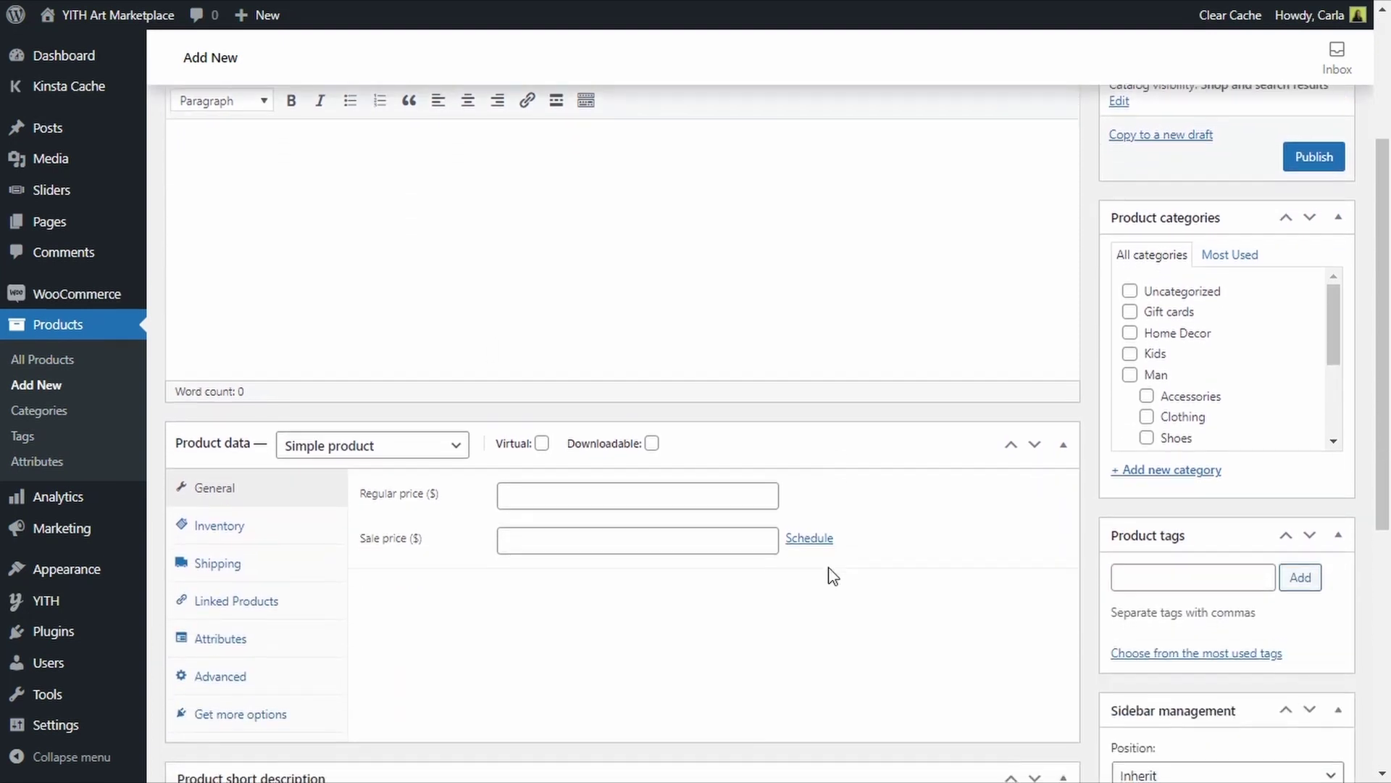
{"action": "scroll", "coordinate": [832, 572], "scroll_direction": "down", "scroll_amount": 5}
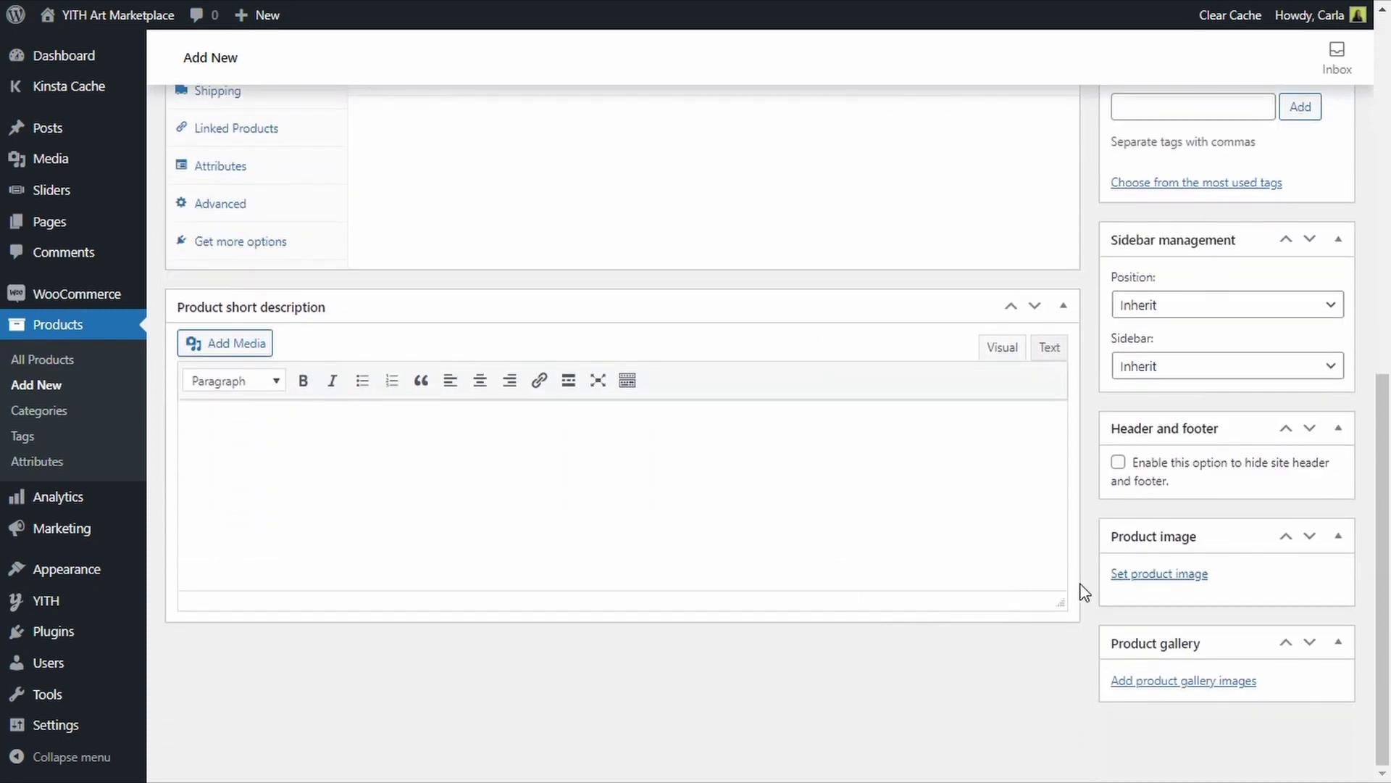
{"action": "left_click", "coordinate": [1174, 575]}
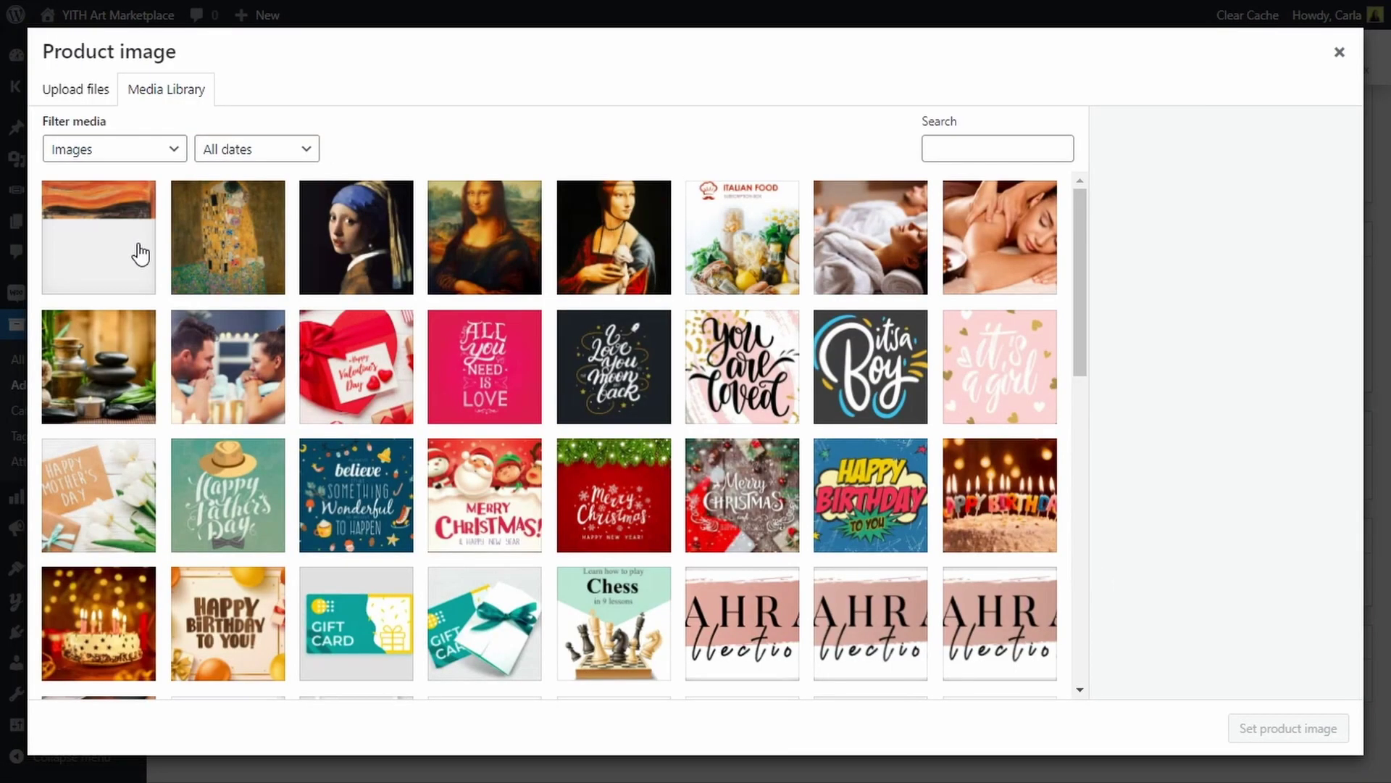
{"action": "left_click", "coordinate": [139, 248]}
{"action": "left_click", "coordinate": [1314, 738]}
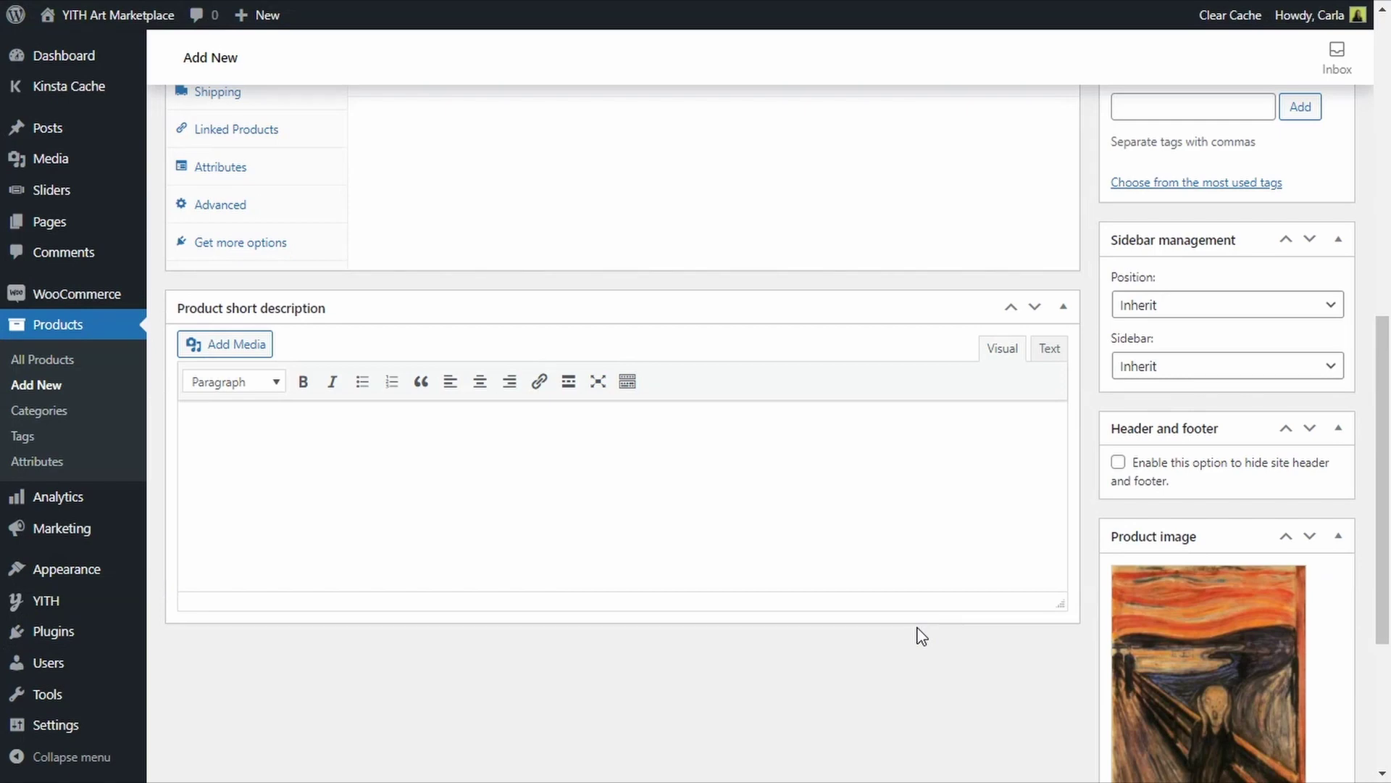
{"action": "scroll", "coordinate": [921, 635], "scroll_direction": "up", "scroll_amount": 5}
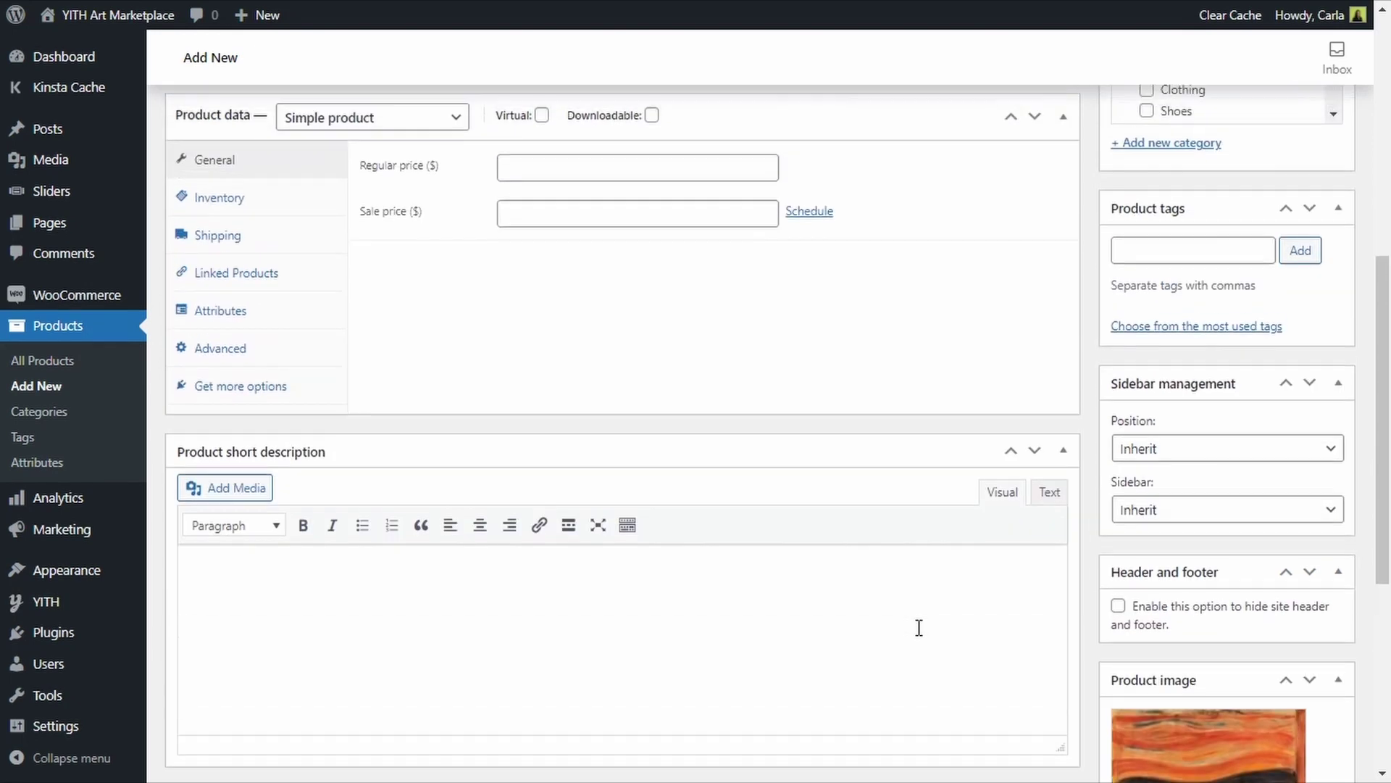
{"action": "scroll", "coordinate": [921, 635], "scroll_direction": "up", "scroll_amount": 1}
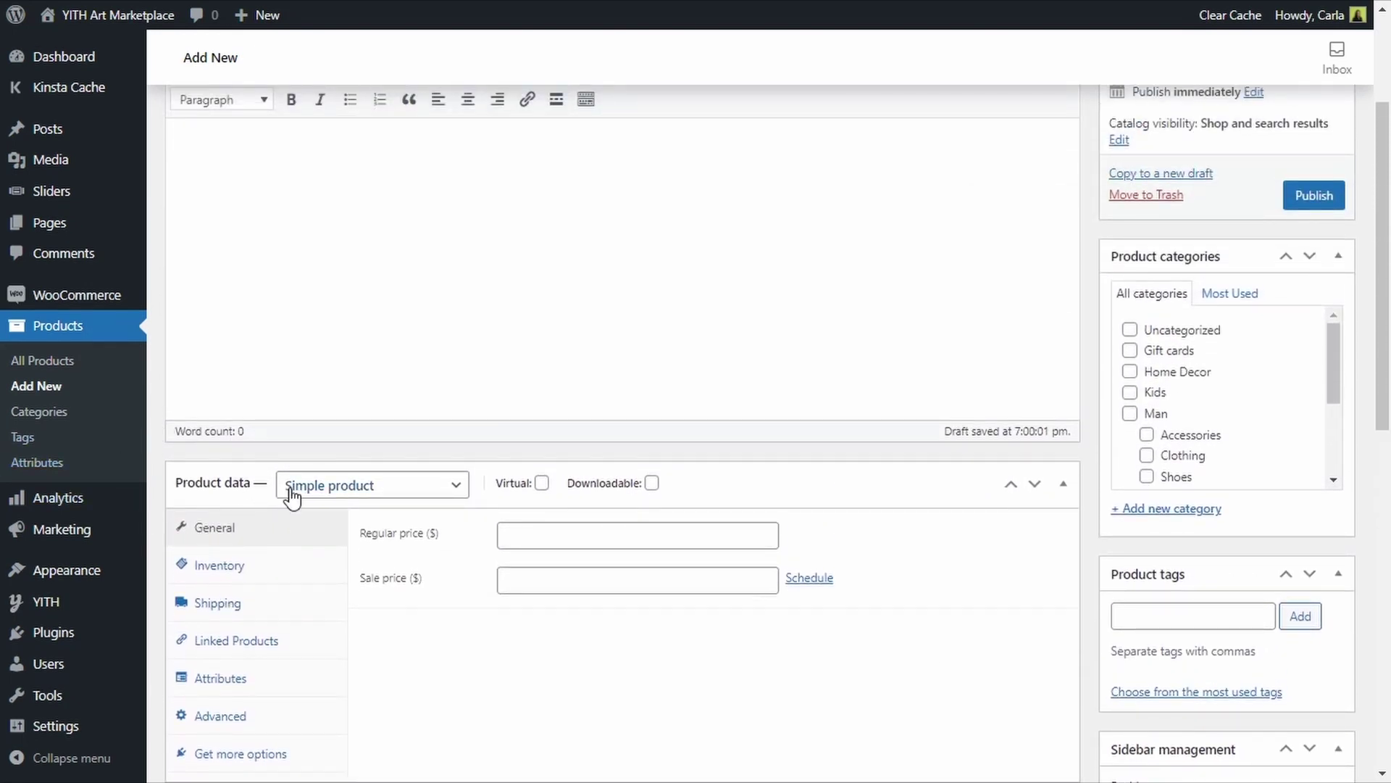
Step: Change the product type in Product data to Auction
{"action": "left_click", "coordinate": [451, 494]}
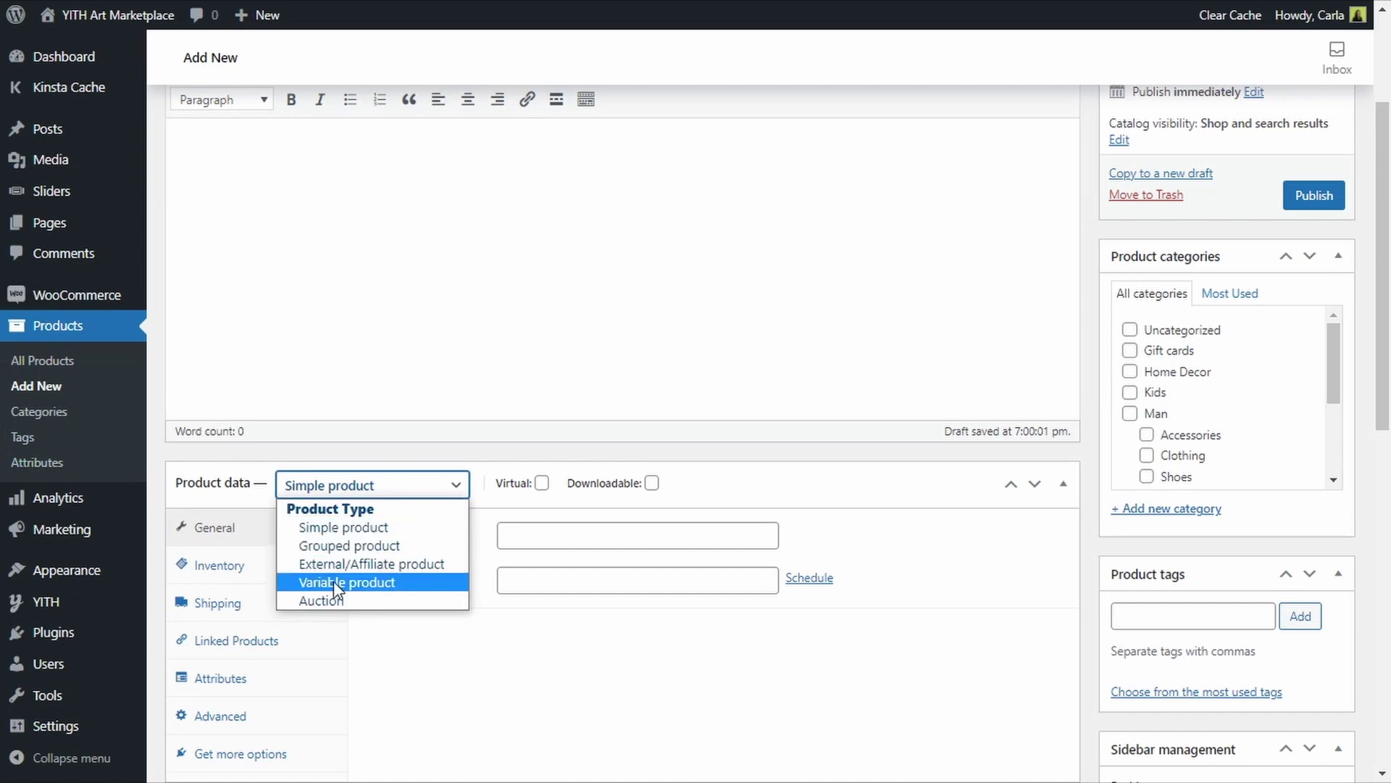
{"action": "left_click", "coordinate": [328, 606]}
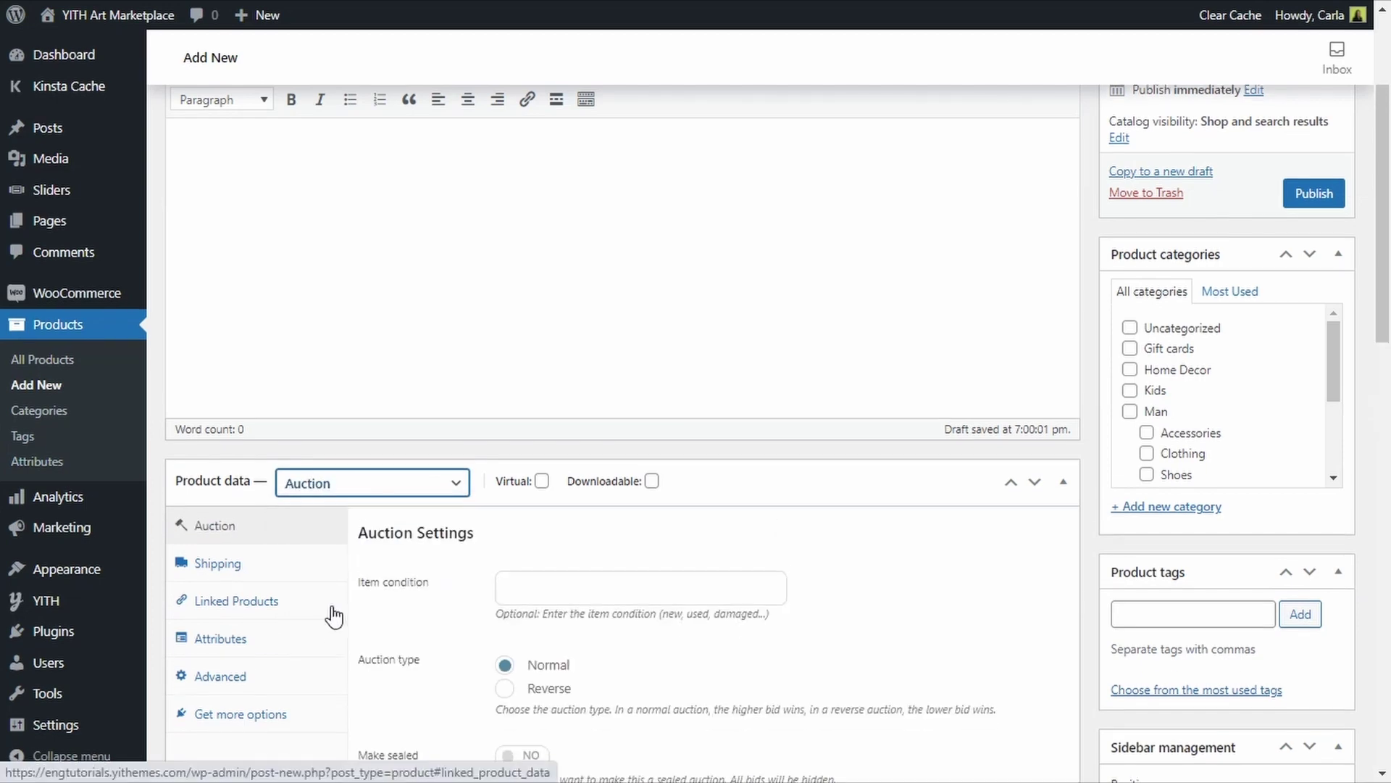
{"action": "scroll", "coordinate": [332, 613], "scroll_direction": "down", "scroll_amount": 3}
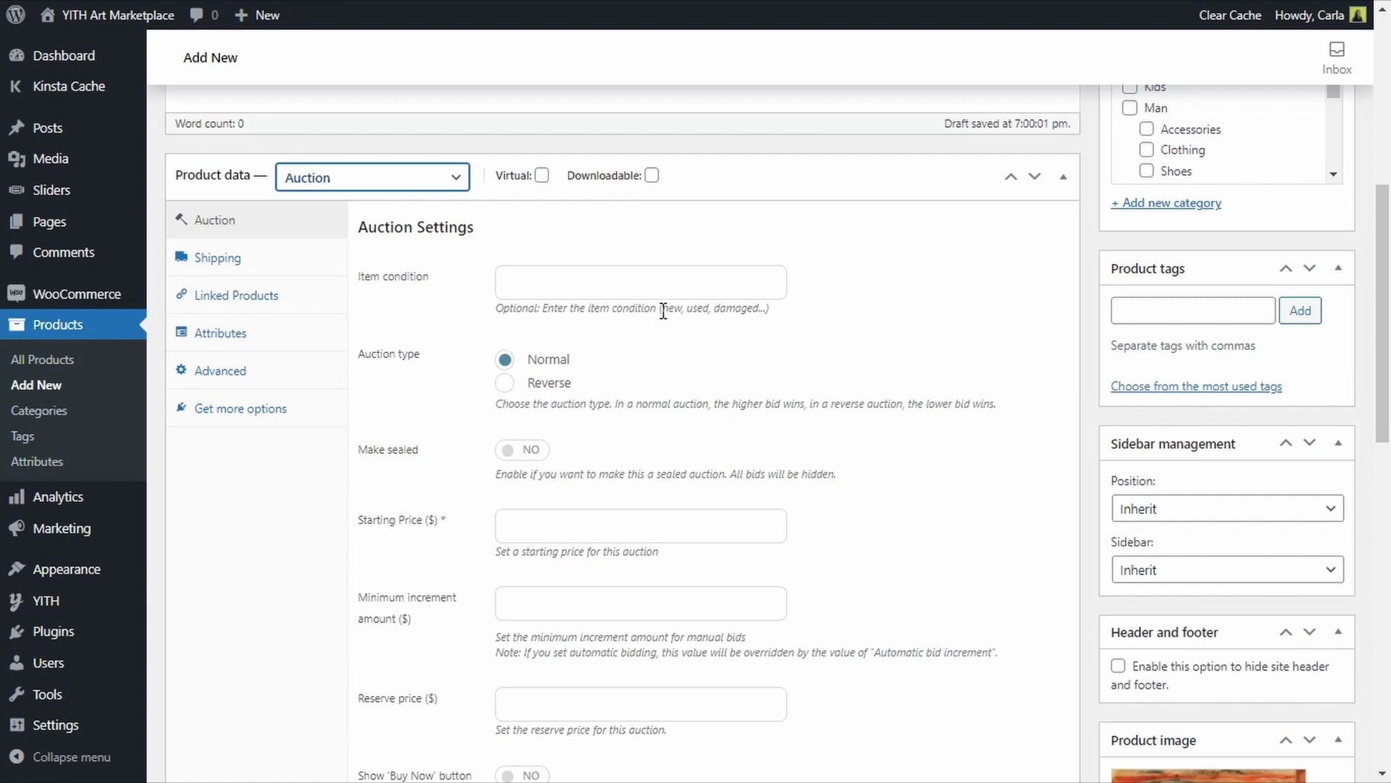
Step: Enter 'New' in the auction's Item condition field
{"action": "left_click", "coordinate": [672, 288]}
{"action": "type", "text": "New"}
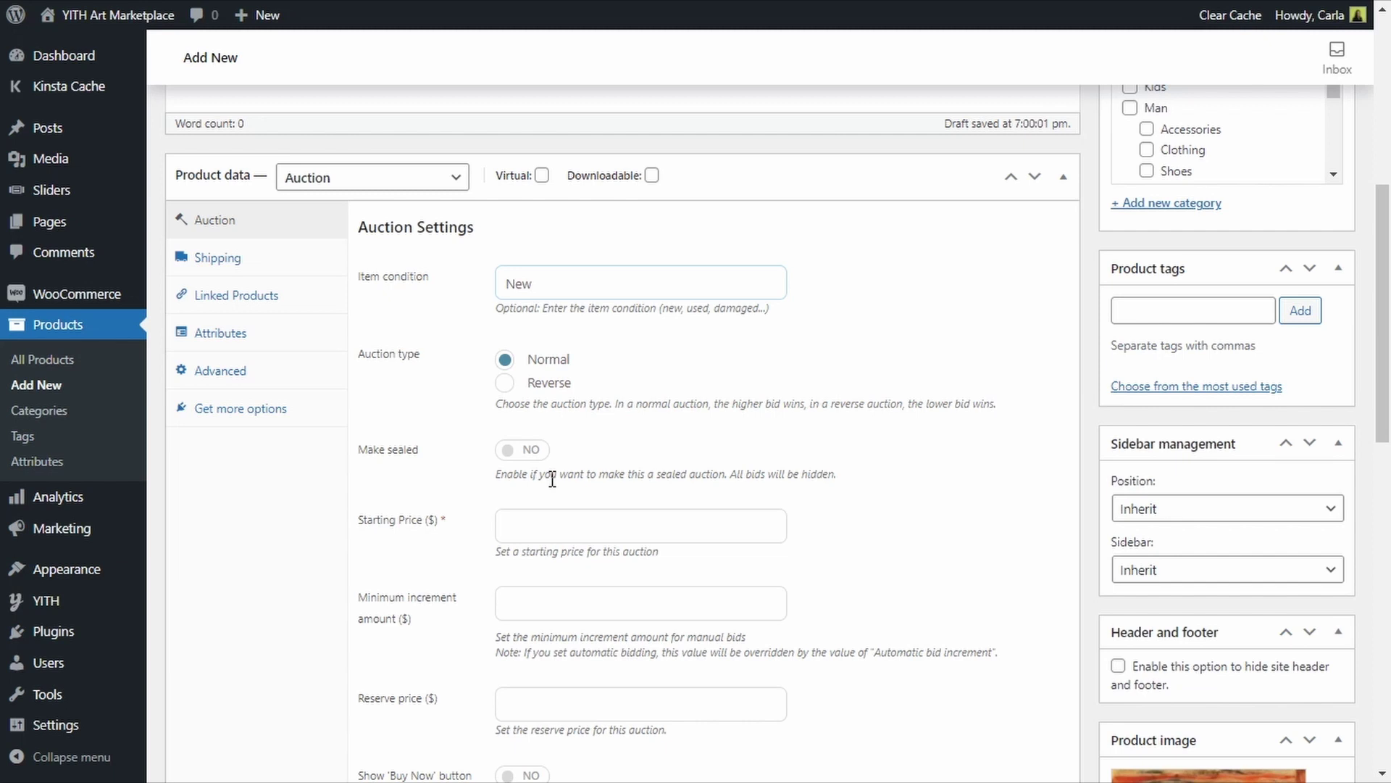
Step: Enter 300 in the auction's Starting Price ($) field
{"action": "scroll", "coordinate": [547, 529], "scroll_direction": "down", "scroll_amount": 2}
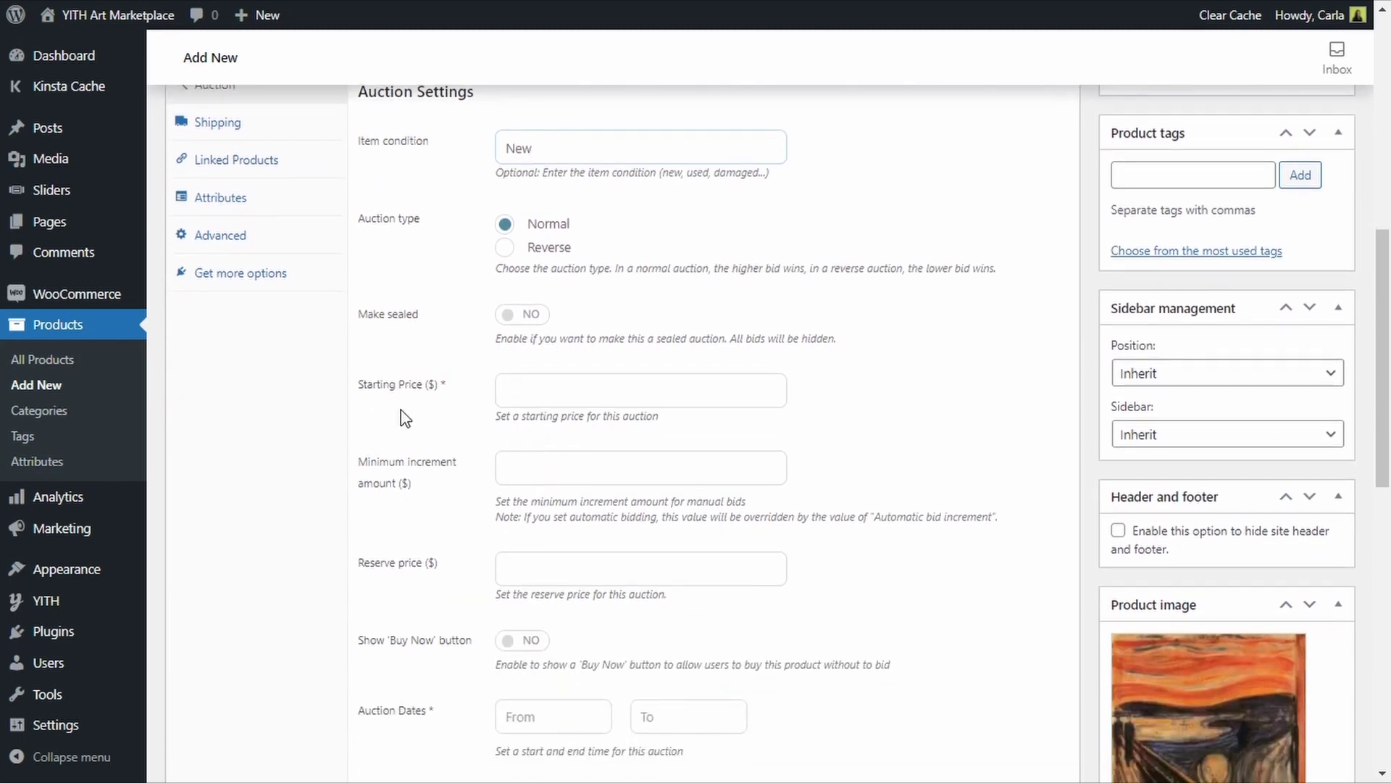
{"action": "left_click", "coordinate": [545, 395]}
{"action": "type", "text": "300"}
{"action": "scroll", "coordinate": [546, 395], "scroll_direction": "down", "scroll_amount": 3}
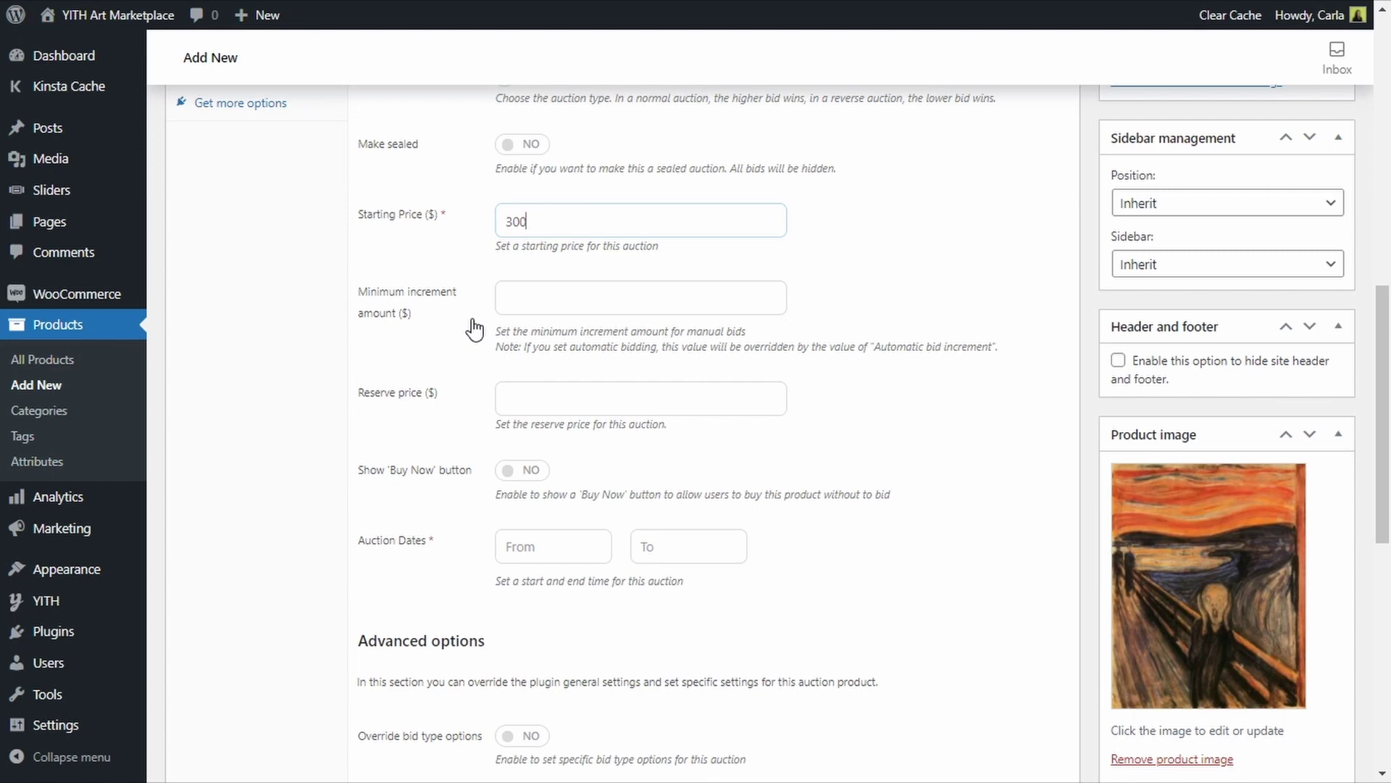
Step: Enter 750 in the Reserve price ($) field
{"action": "scroll", "coordinate": [474, 330], "scroll_direction": "down", "scroll_amount": 2}
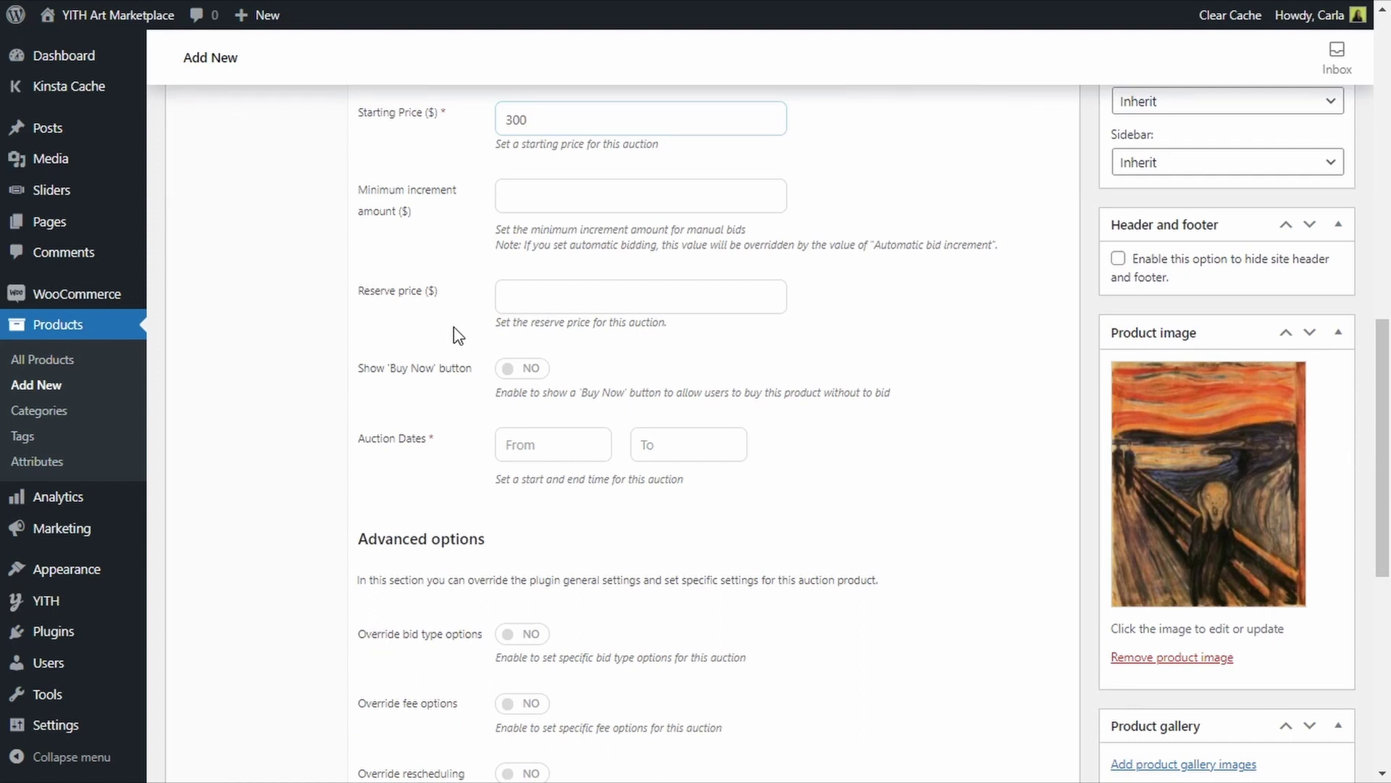
{"action": "left_click", "coordinate": [553, 296]}
{"action": "type", "text": "750"}
Step: Switch on the Buy Now button and set the Buy It Now price to 800
{"action": "left_click", "coordinate": [527, 371]}
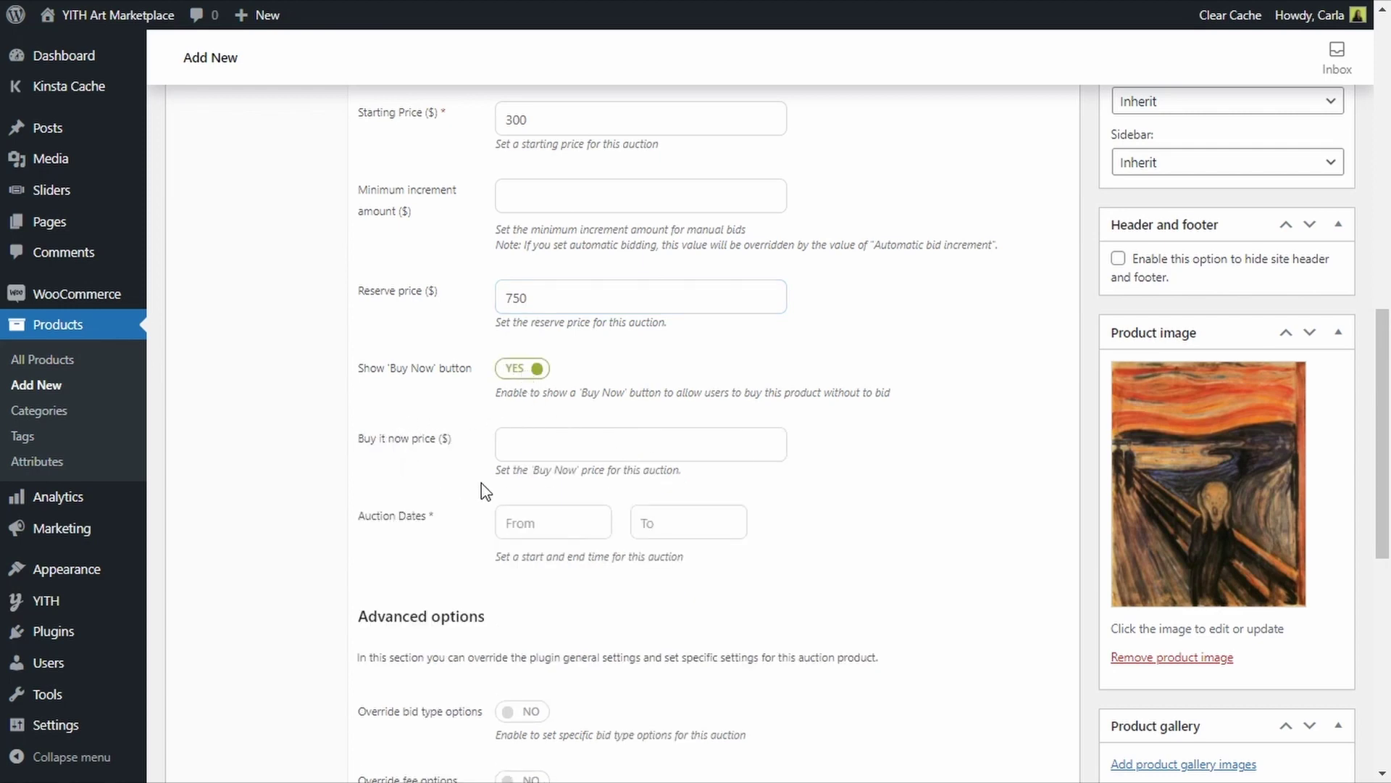
{"action": "left_click", "coordinate": [648, 435]}
{"action": "type", "text": "800"}
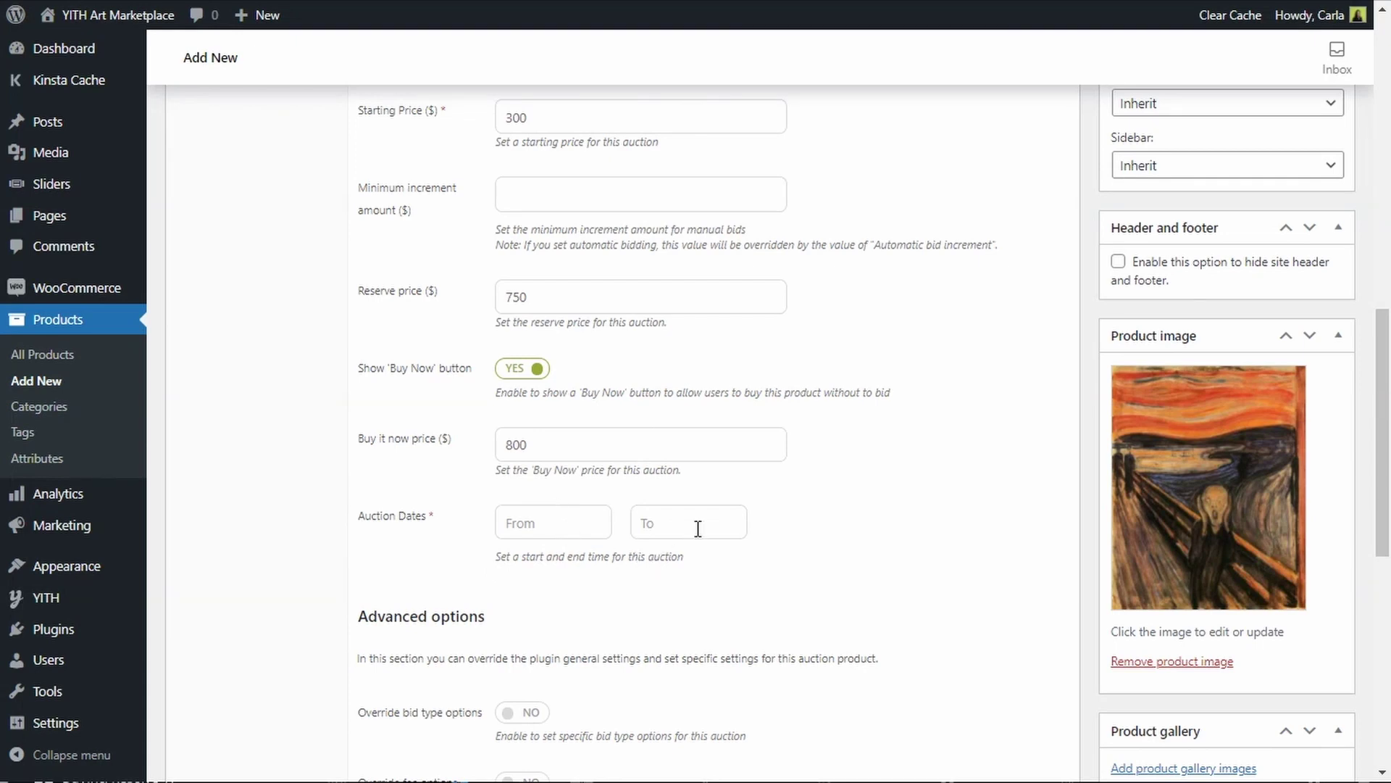
Step: Set the auction dates from 21 to 28 November 2021
{"action": "left_click", "coordinate": [547, 522]}
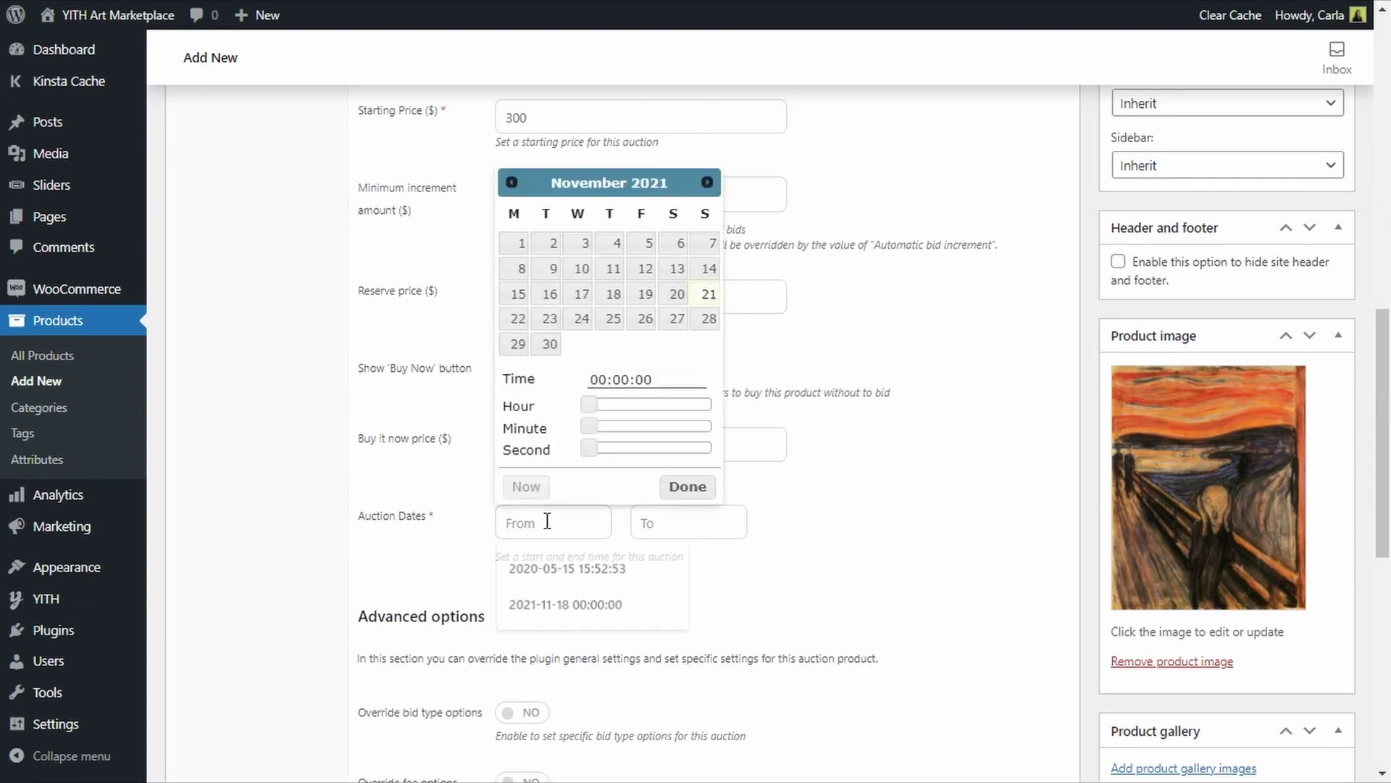
{"action": "left_click", "coordinate": [709, 297]}
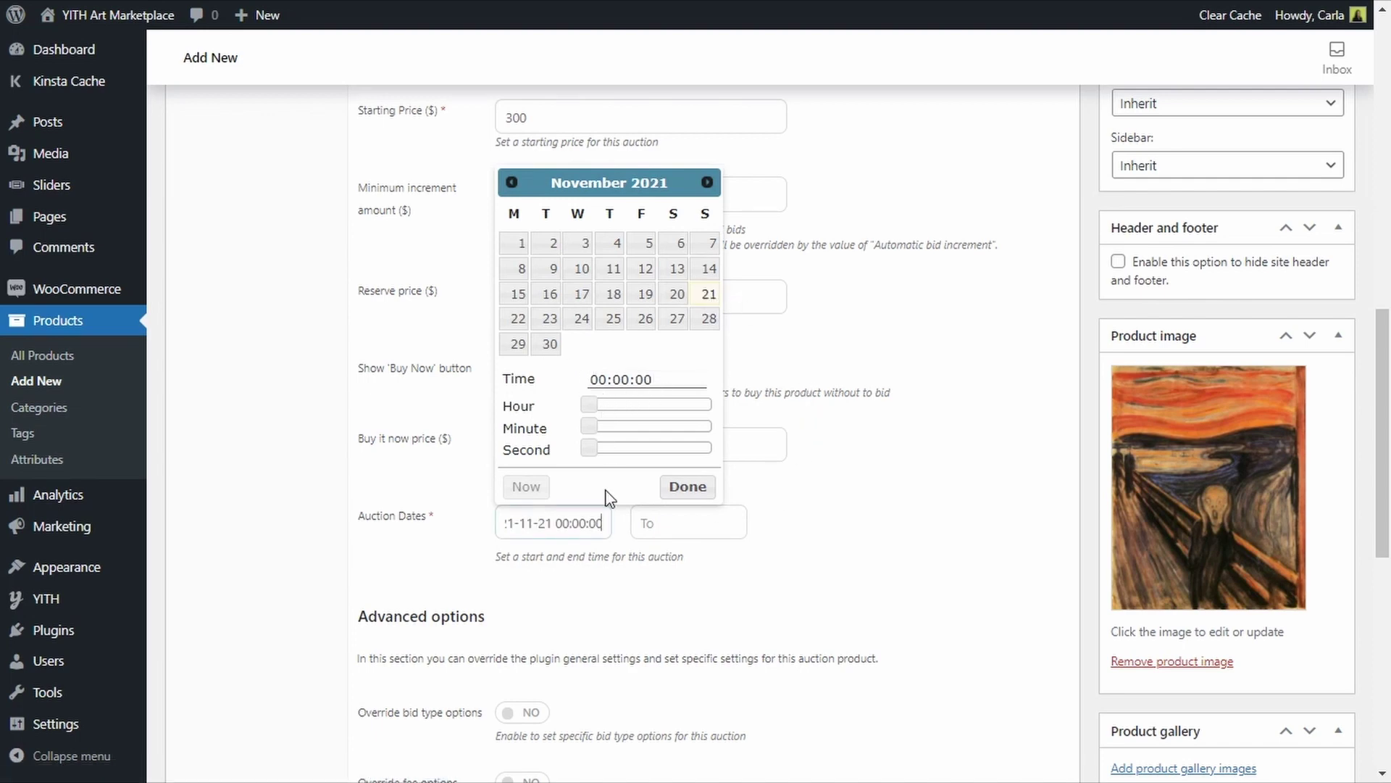
{"action": "left_click", "coordinate": [683, 525]}
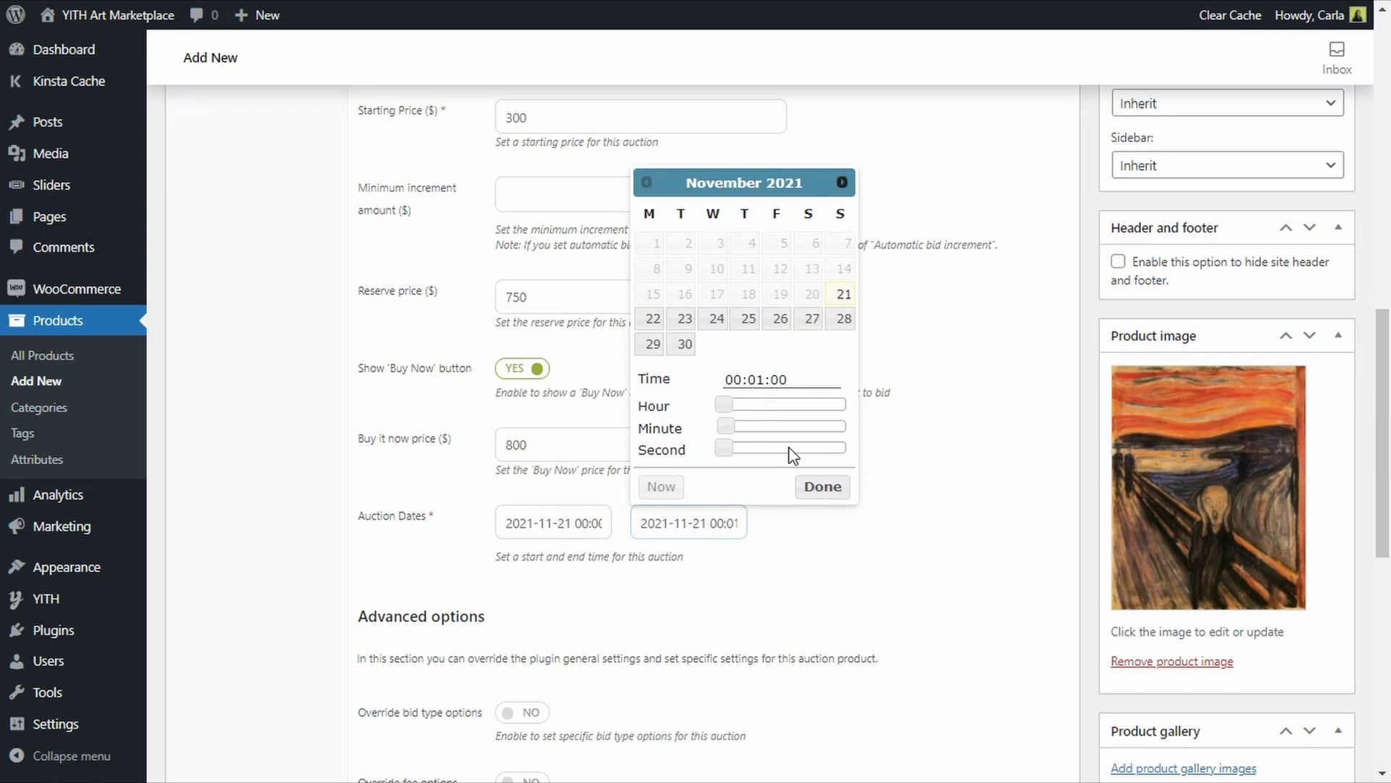
{"action": "left_click", "coordinate": [840, 319]}
{"action": "left_click", "coordinate": [817, 487]}
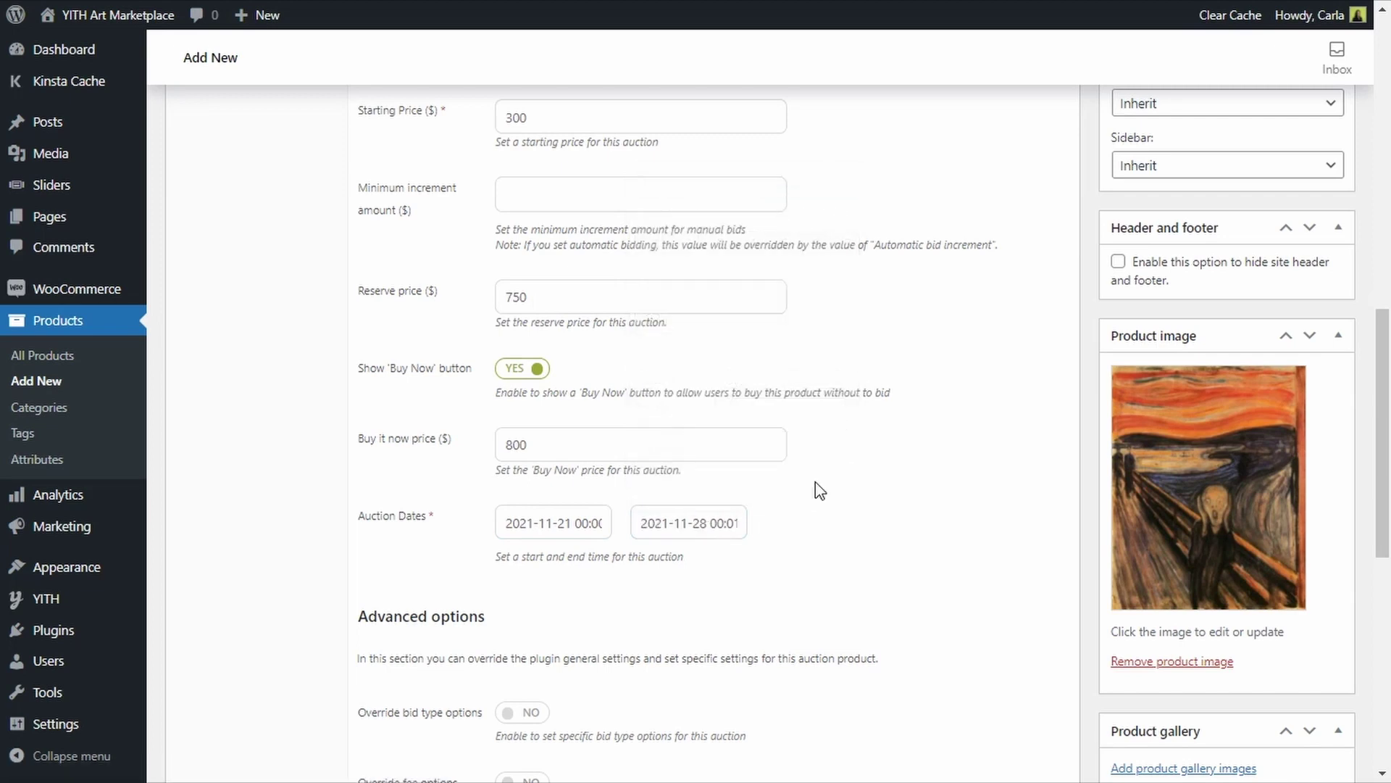
Step: Tick Home Decor under Product categories
{"action": "scroll", "coordinate": [1033, 500], "scroll_direction": "up", "scroll_amount": 8}
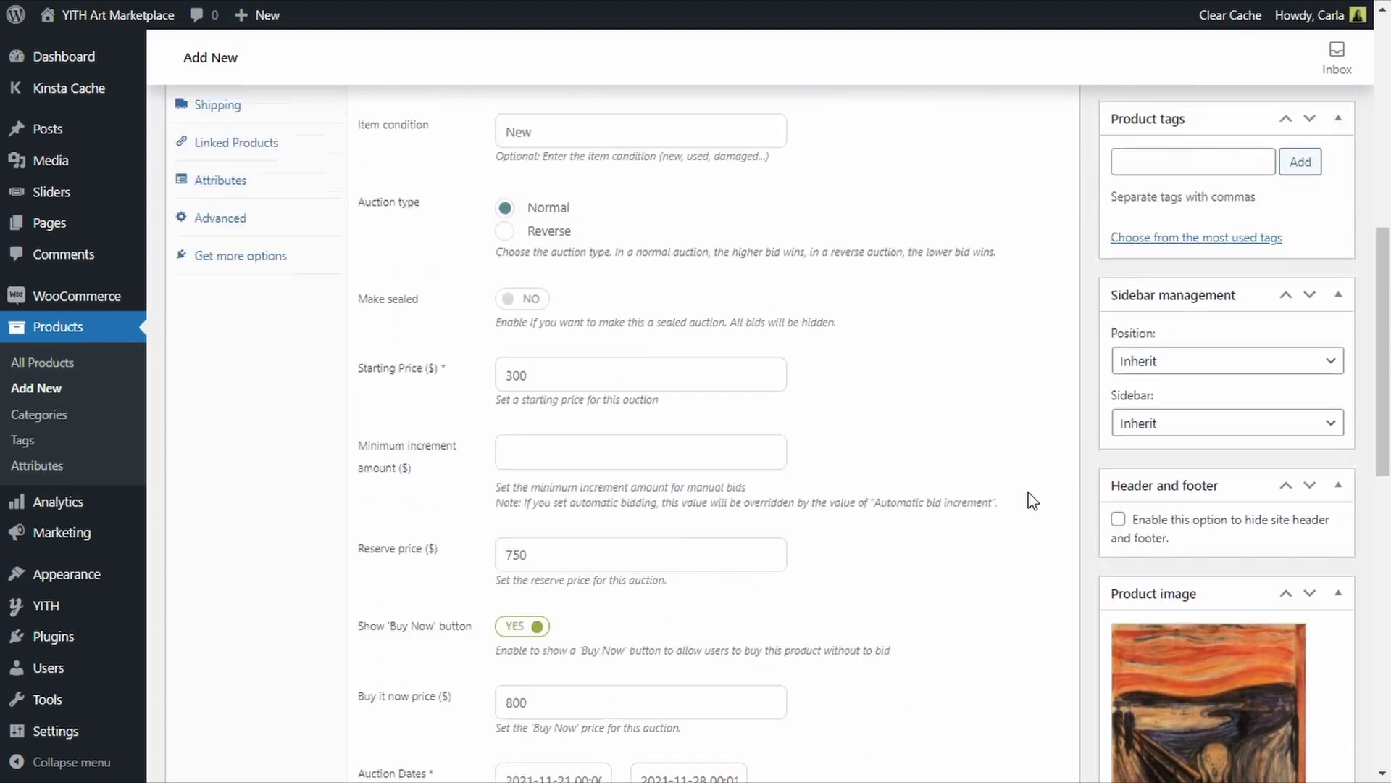
{"action": "scroll", "coordinate": [1033, 500], "scroll_direction": "up", "scroll_amount": 5}
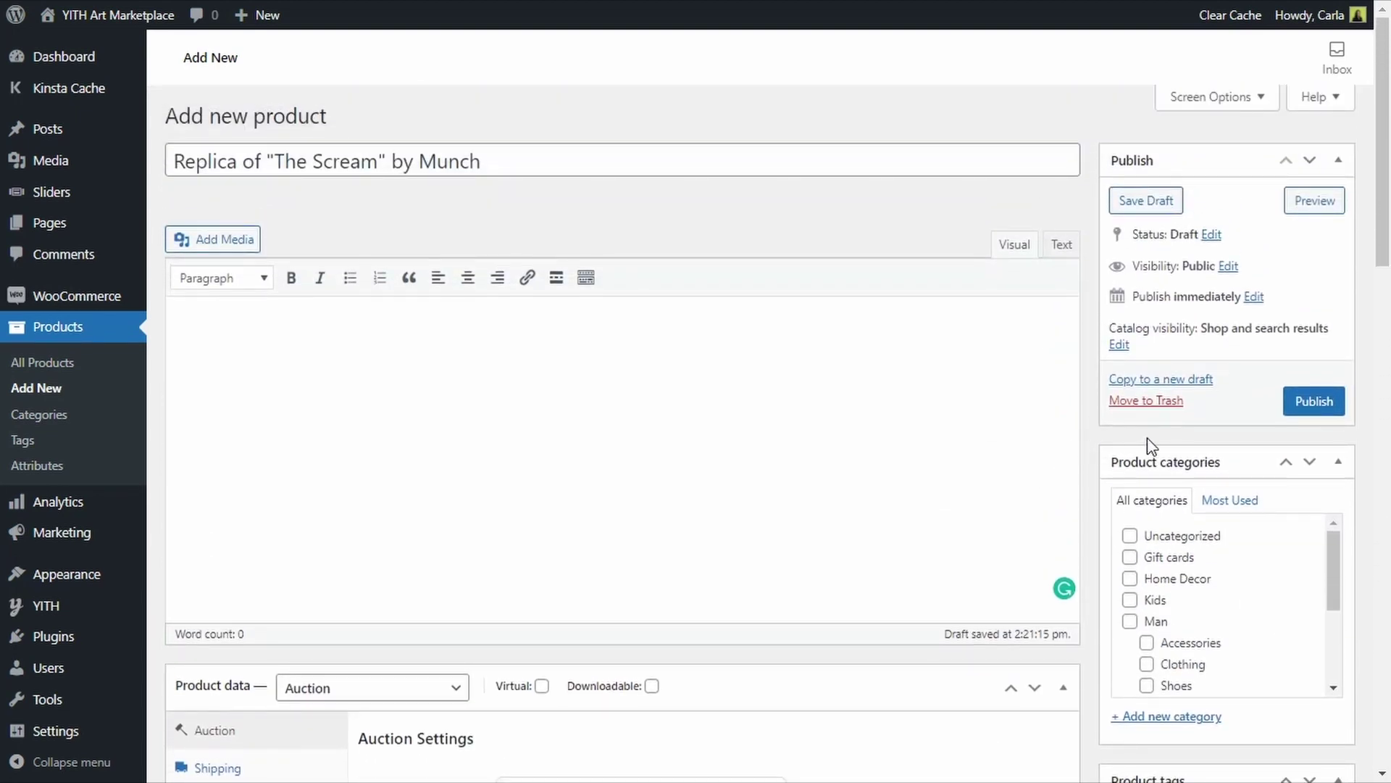
{"action": "left_click", "coordinate": [1146, 582]}
Step: Publish the auction product and view its live page
{"action": "left_click", "coordinate": [1310, 413]}
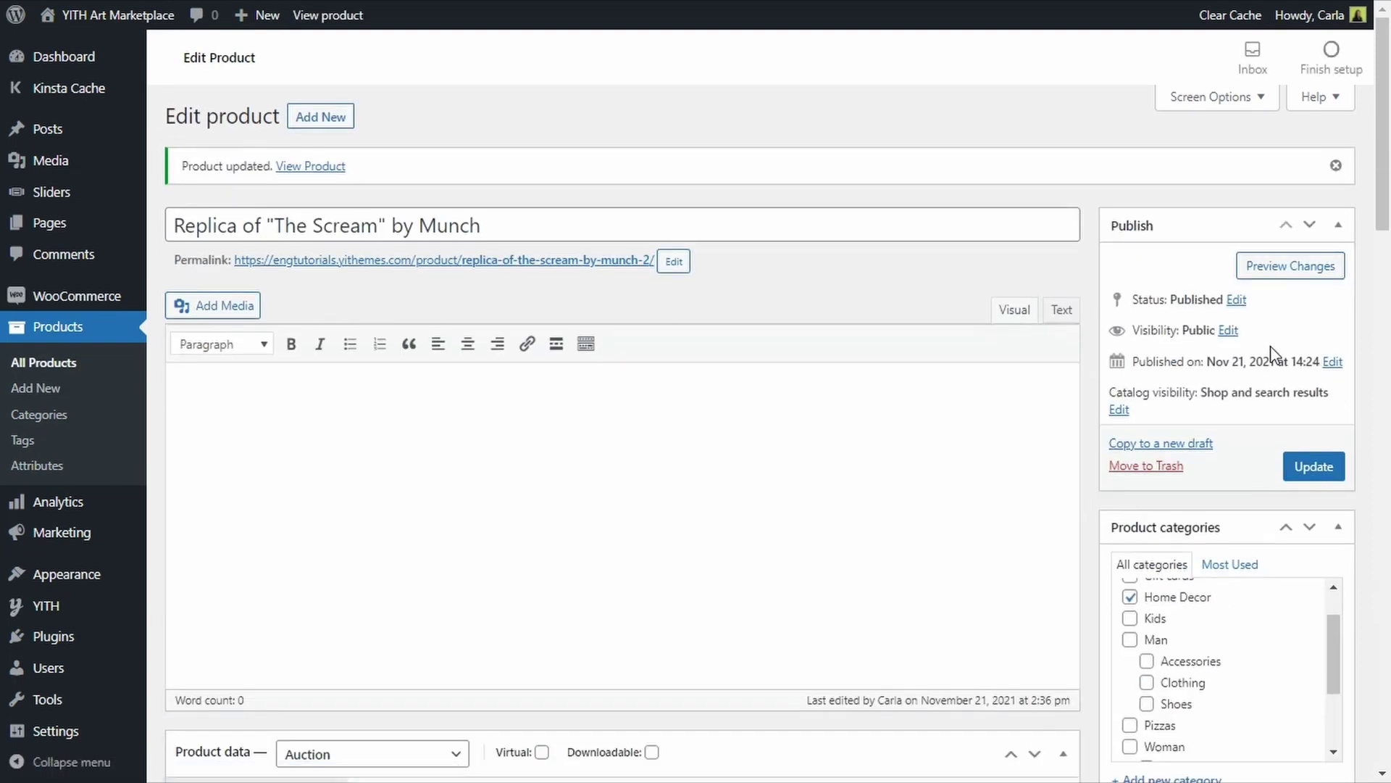
{"action": "left_click", "coordinate": [447, 265]}
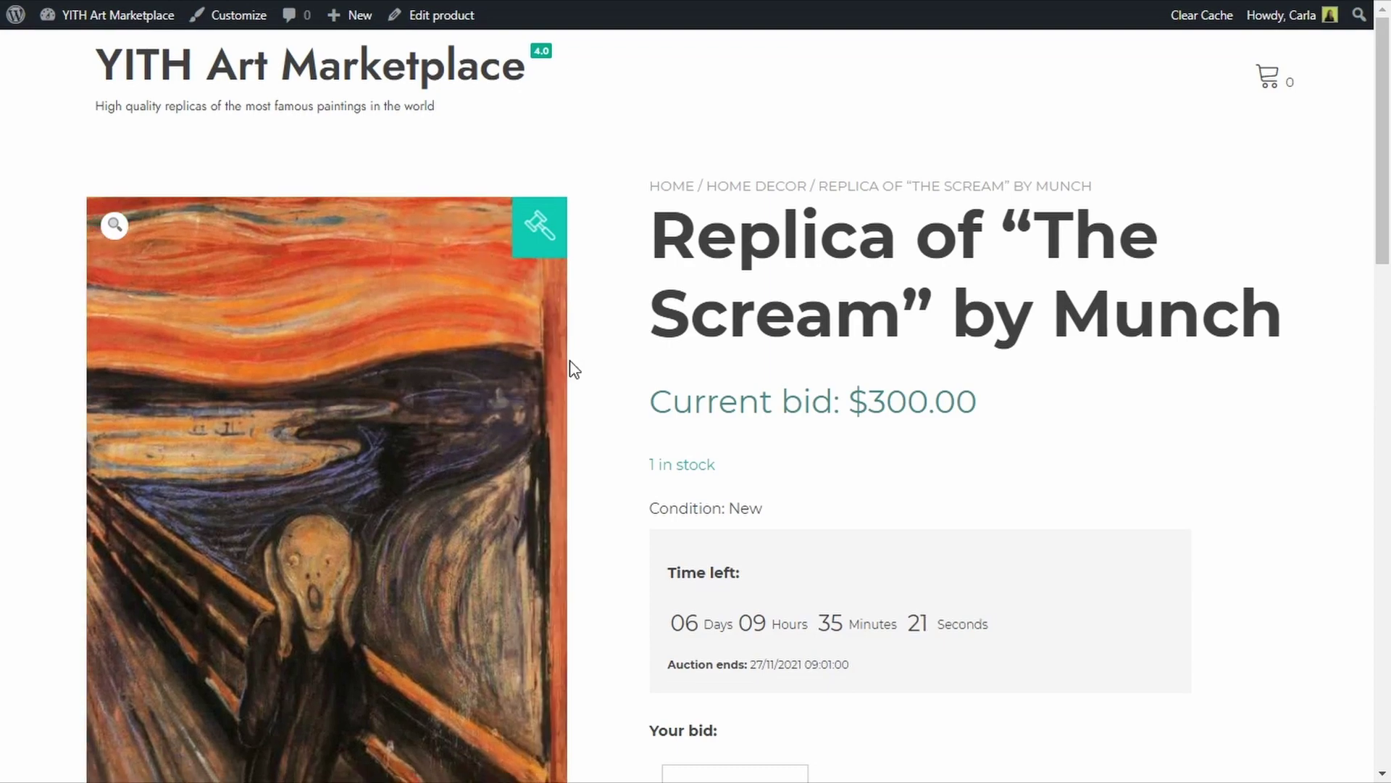
{"action": "scroll", "coordinate": [610, 376], "scroll_direction": "down", "scroll_amount": 2}
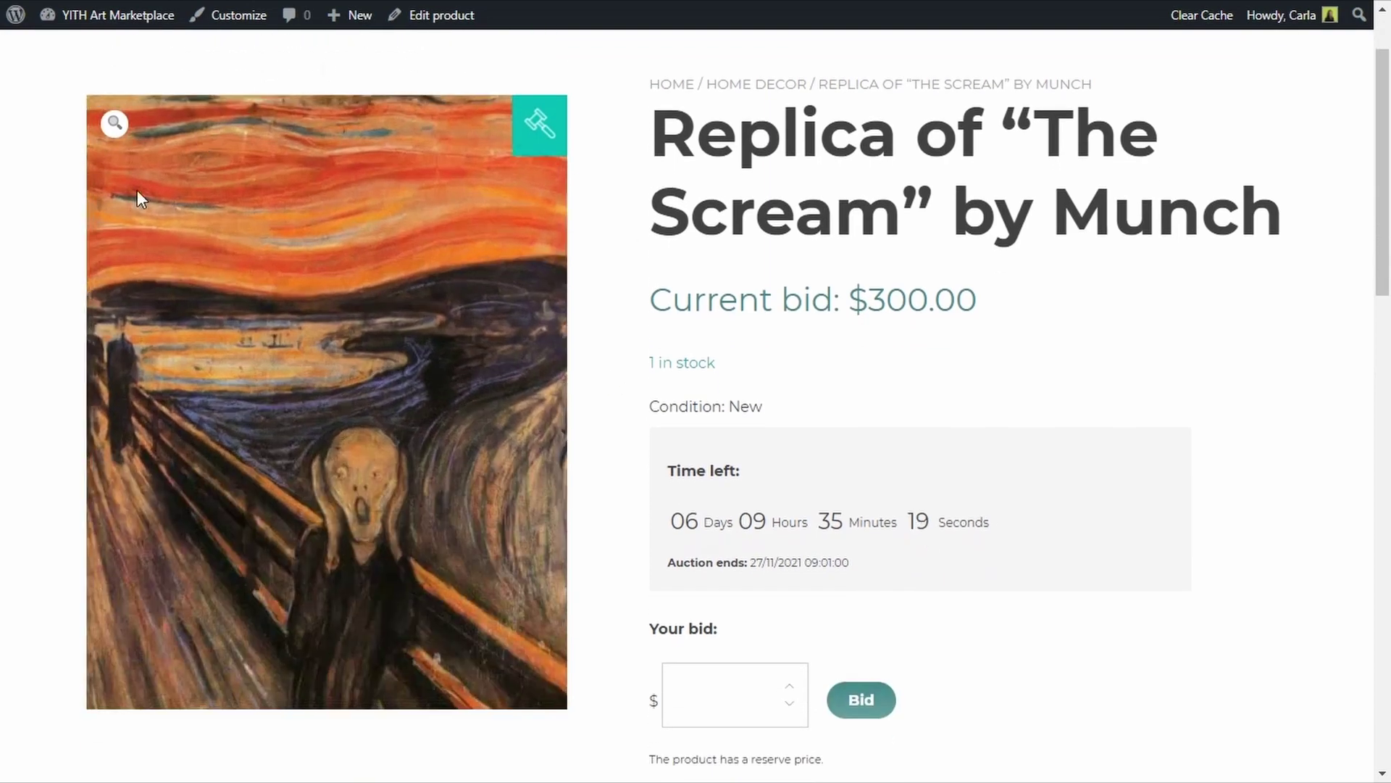
Step: Highlight the title, $300.00 current bid, 1 in stock and Condition: New lines
{"action": "left_click_drag", "start_coordinate": [642, 141], "coordinate": [1288, 255]}
{"action": "left_click", "coordinate": [1239, 308]}
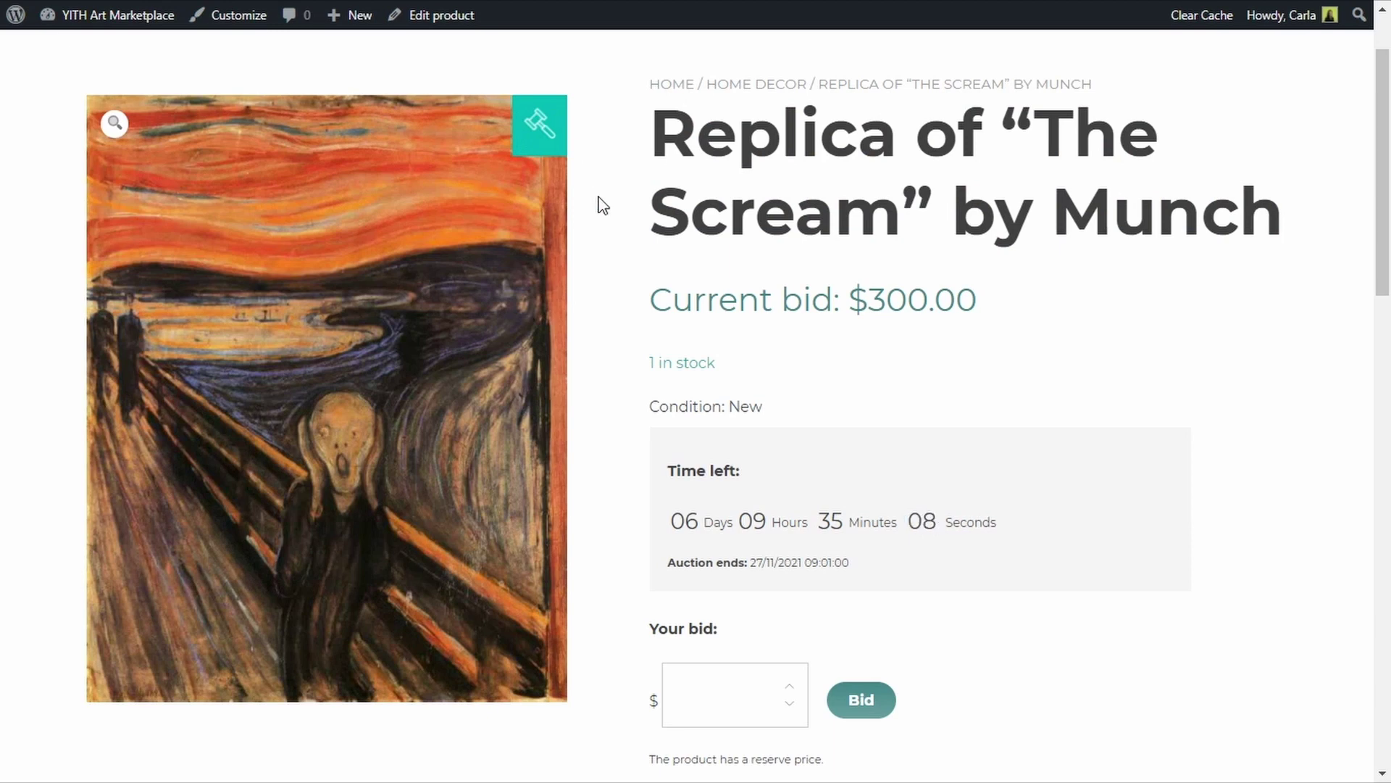
{"action": "left_click_drag", "start_coordinate": [646, 301], "coordinate": [998, 303]}
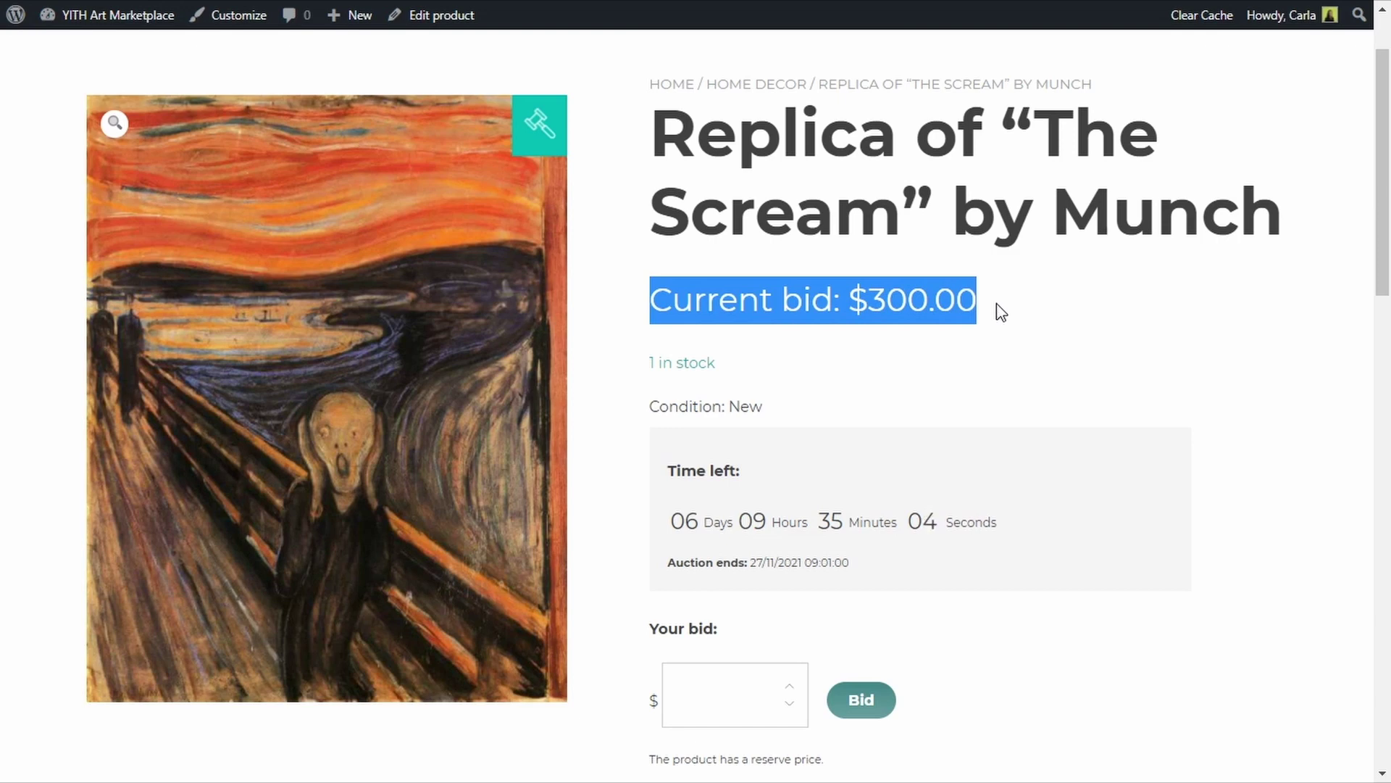
{"action": "left_click_drag", "start_coordinate": [643, 373], "coordinate": [797, 374]}
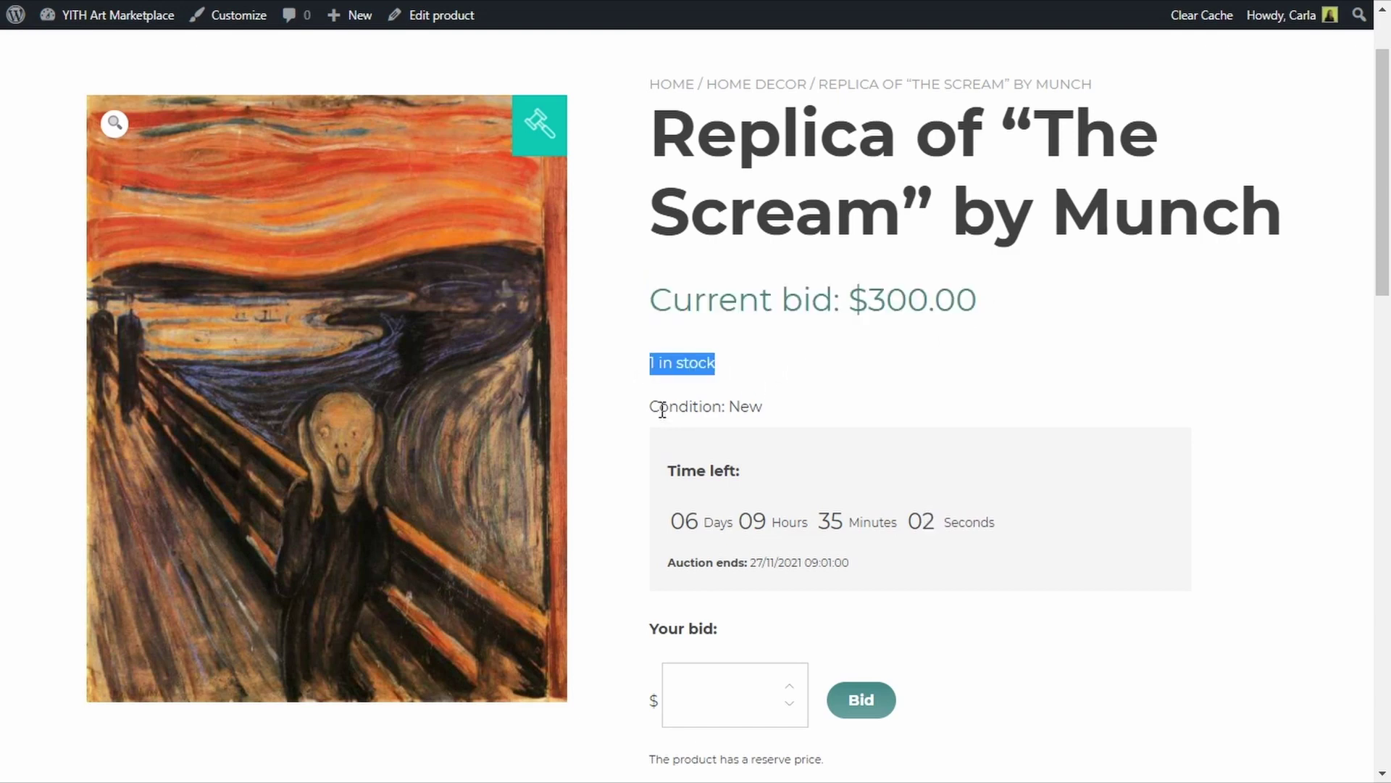
{"action": "left_click_drag", "start_coordinate": [649, 410], "coordinate": [780, 419]}
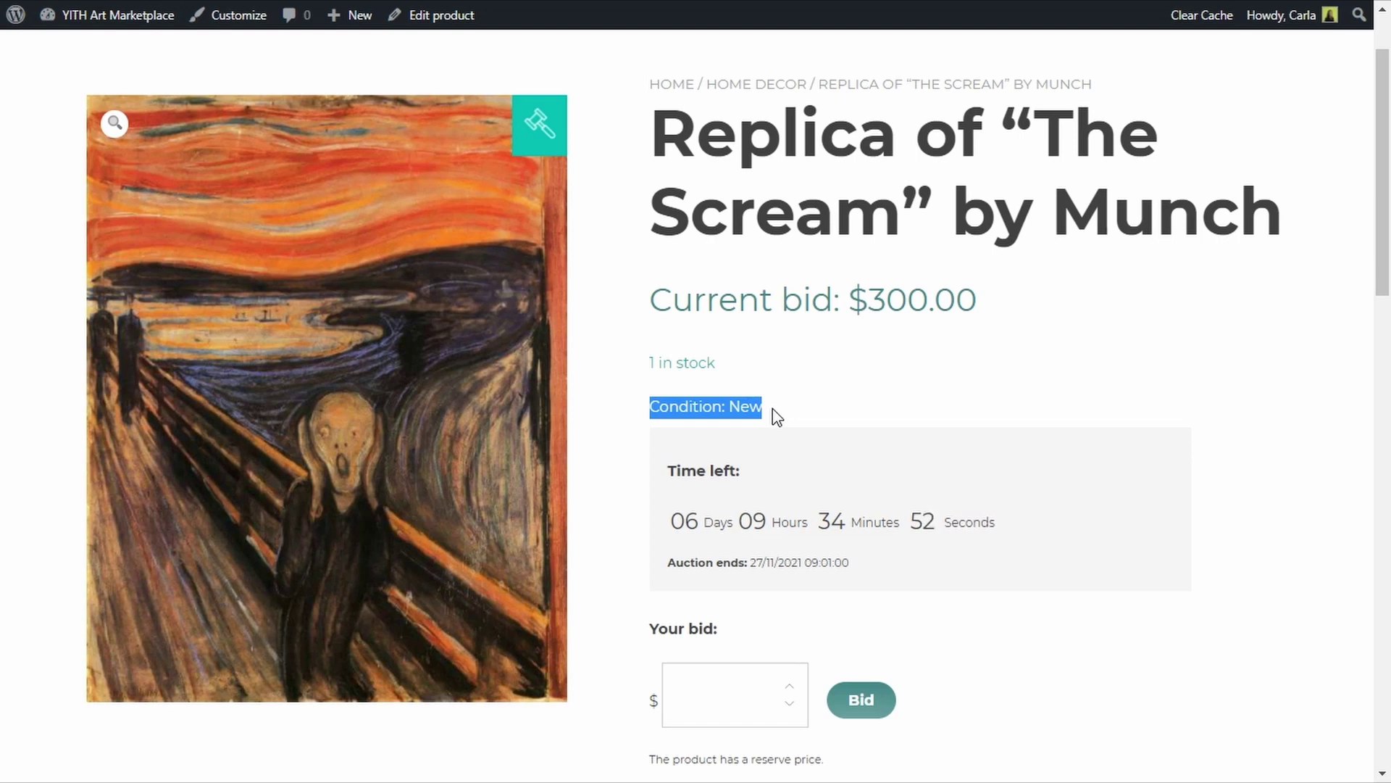
Step: Highlight the auction end date and the reserve price notice on the product page
{"action": "scroll", "coordinate": [773, 414], "scroll_direction": "down", "scroll_amount": 2}
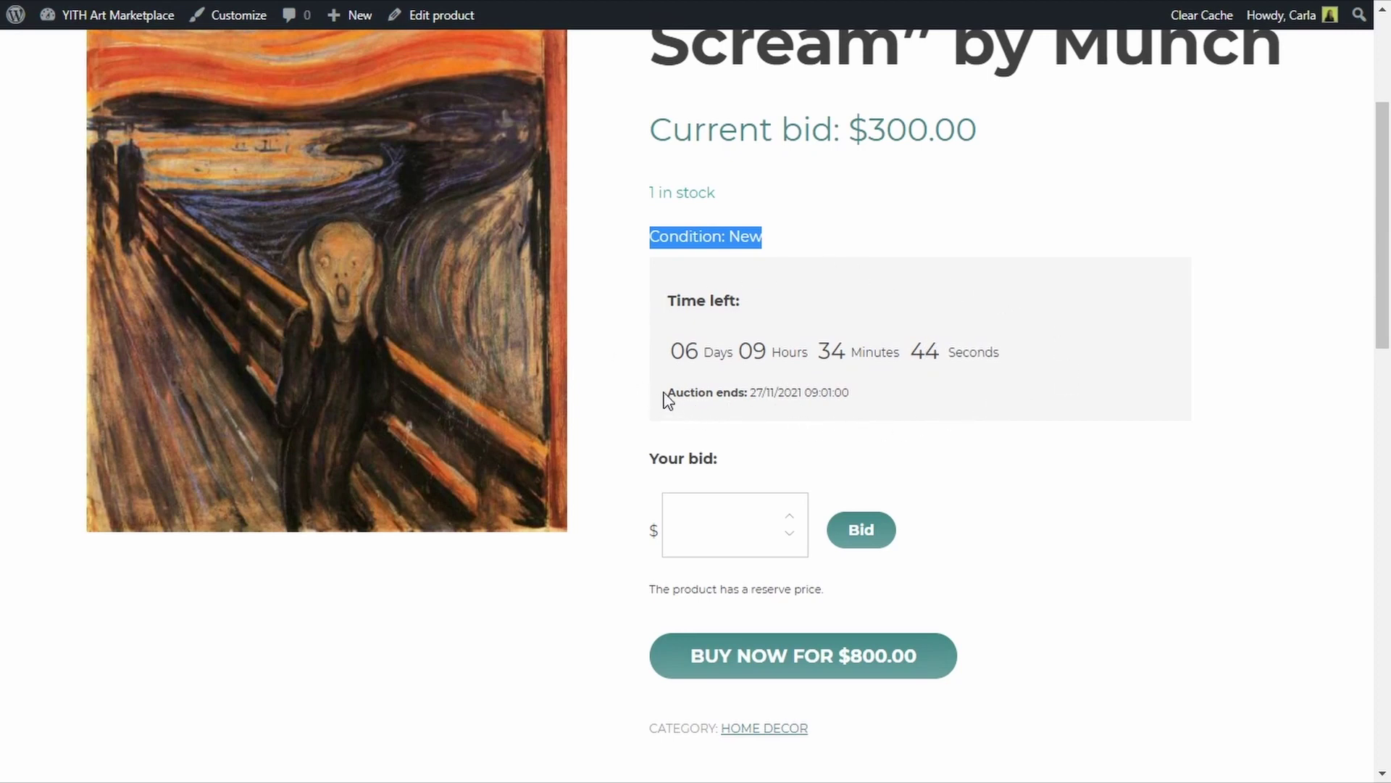
{"action": "left_click_drag", "start_coordinate": [665, 397], "coordinate": [868, 404]}
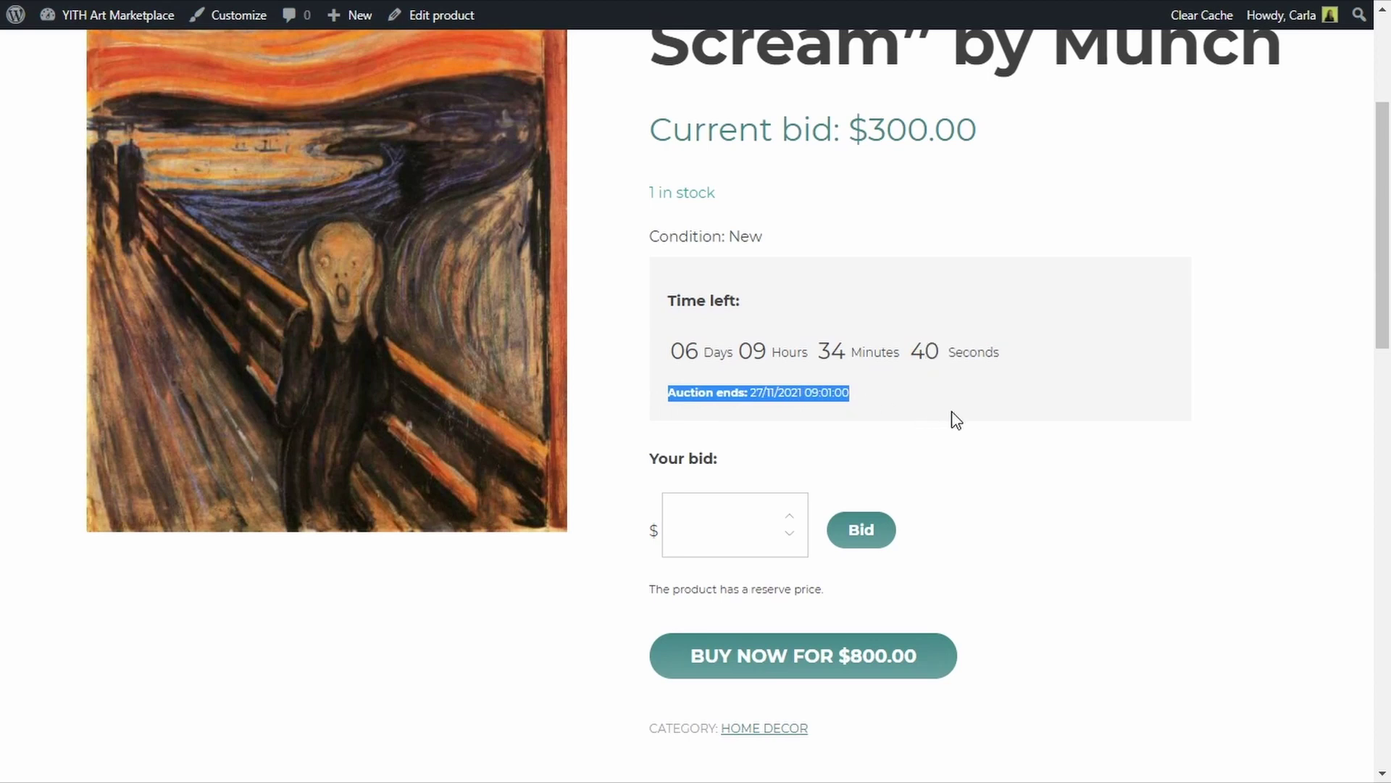
{"action": "scroll", "coordinate": [950, 419], "scroll_direction": "down", "scroll_amount": 1}
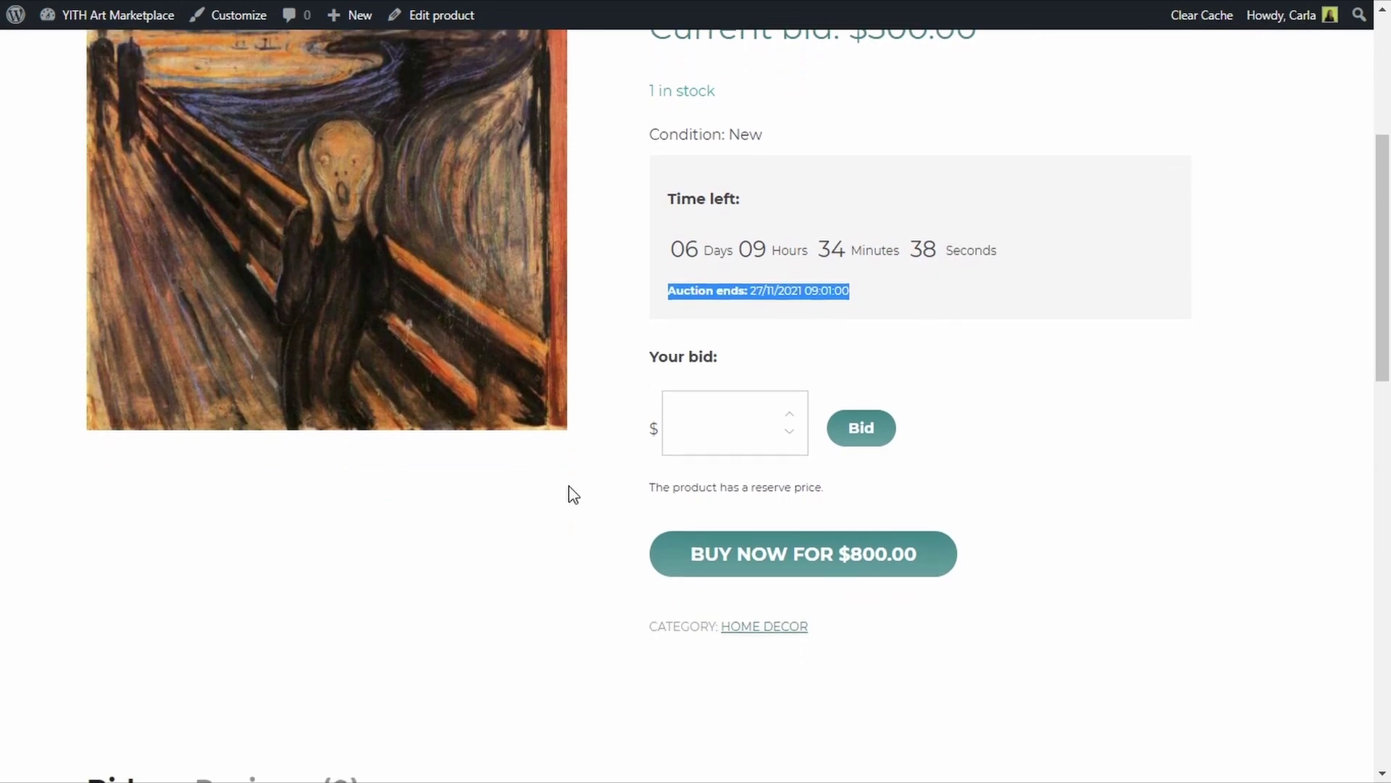
{"action": "left_click", "coordinate": [670, 487]}
{"action": "left_click_drag", "start_coordinate": [671, 487], "coordinate": [845, 497]}
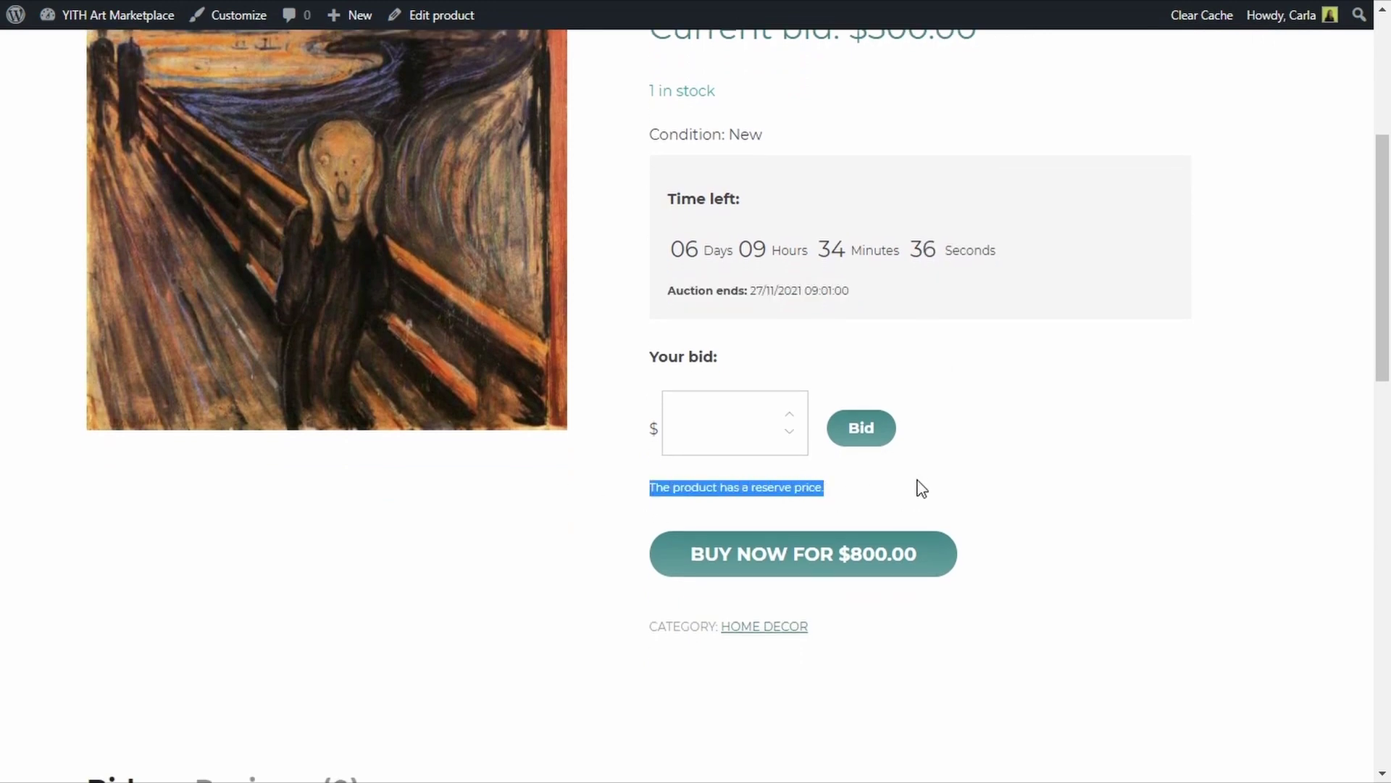
Step: Place a bid of 310 on the Scream replica
{"action": "left_click", "coordinate": [719, 422]}
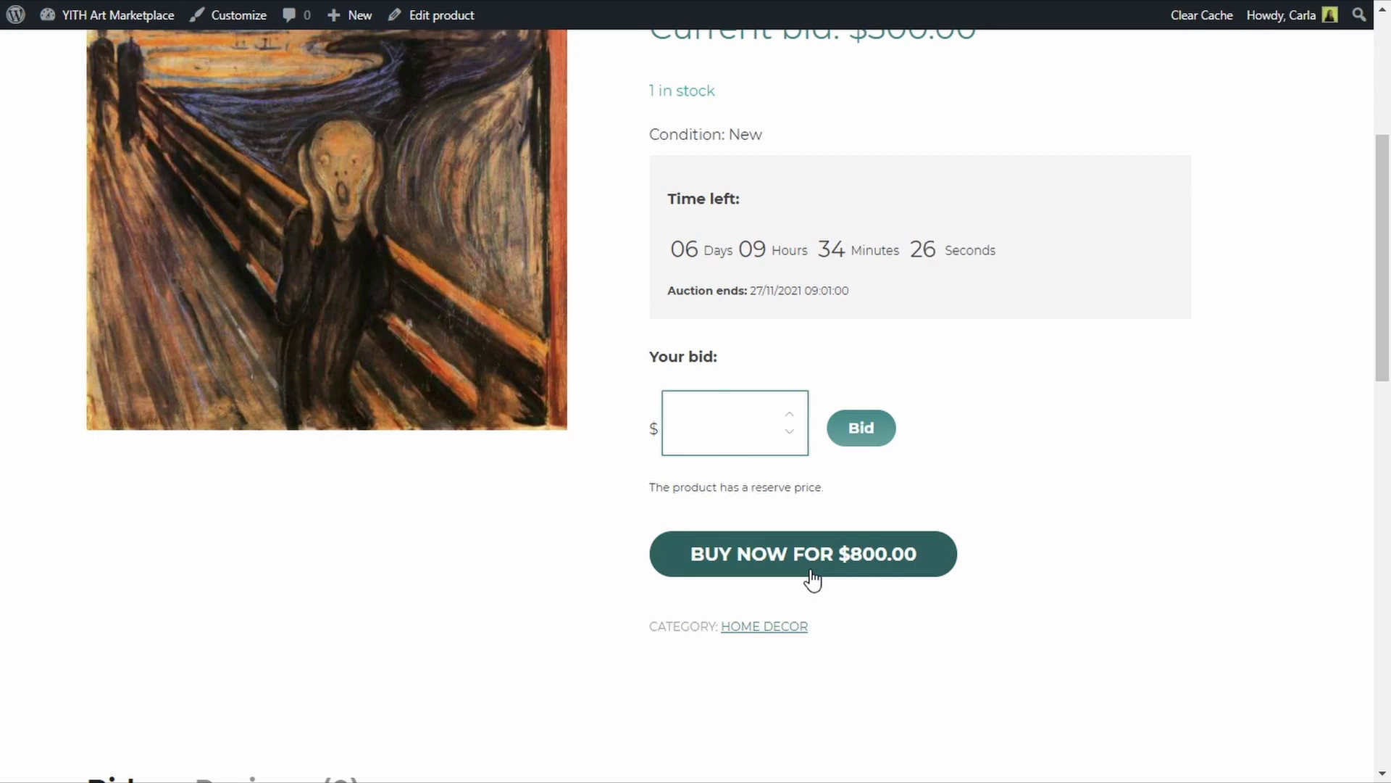
{"action": "scroll", "coordinate": [811, 579], "scroll_direction": "down", "scroll_amount": 2}
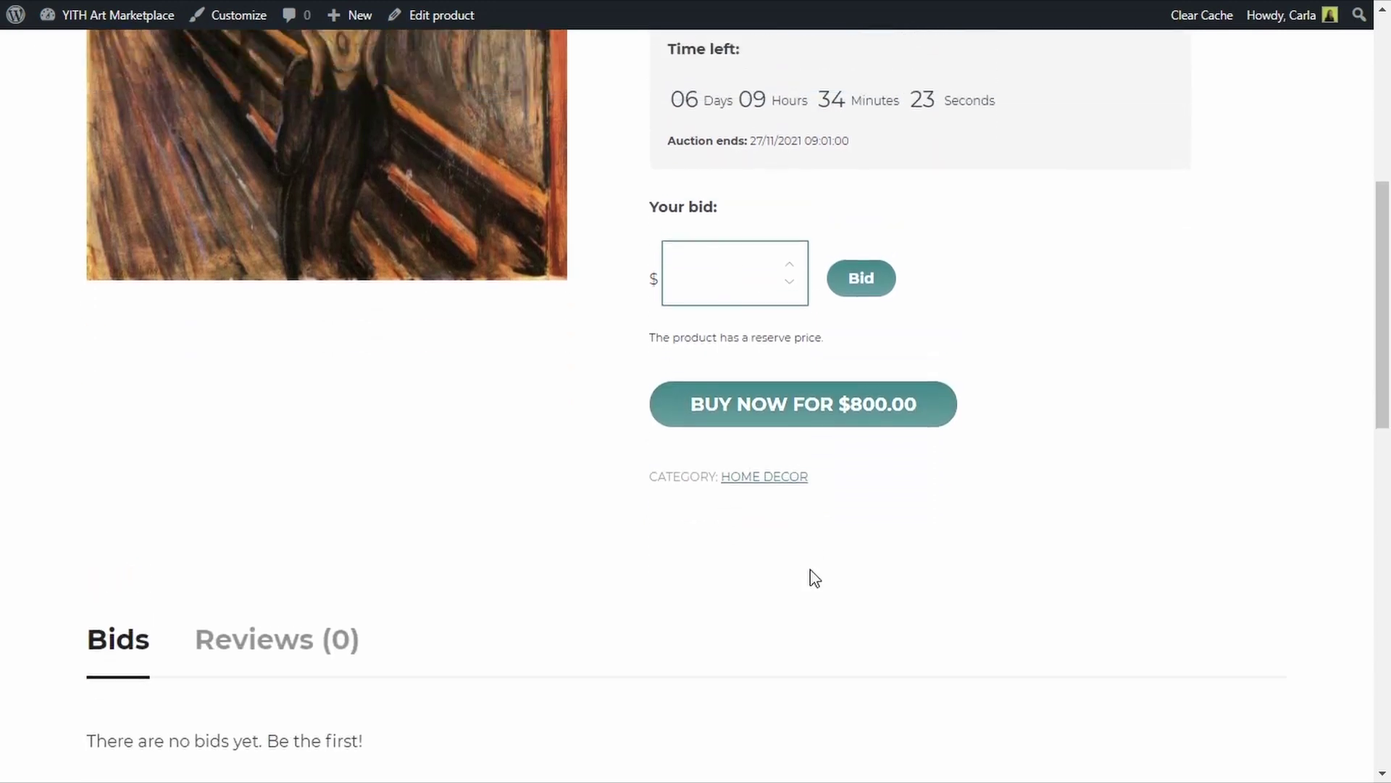
{"action": "scroll", "coordinate": [812, 579], "scroll_direction": "up", "scroll_amount": 1}
{"action": "scroll", "coordinate": [811, 572], "scroll_direction": "up", "scroll_amount": 1}
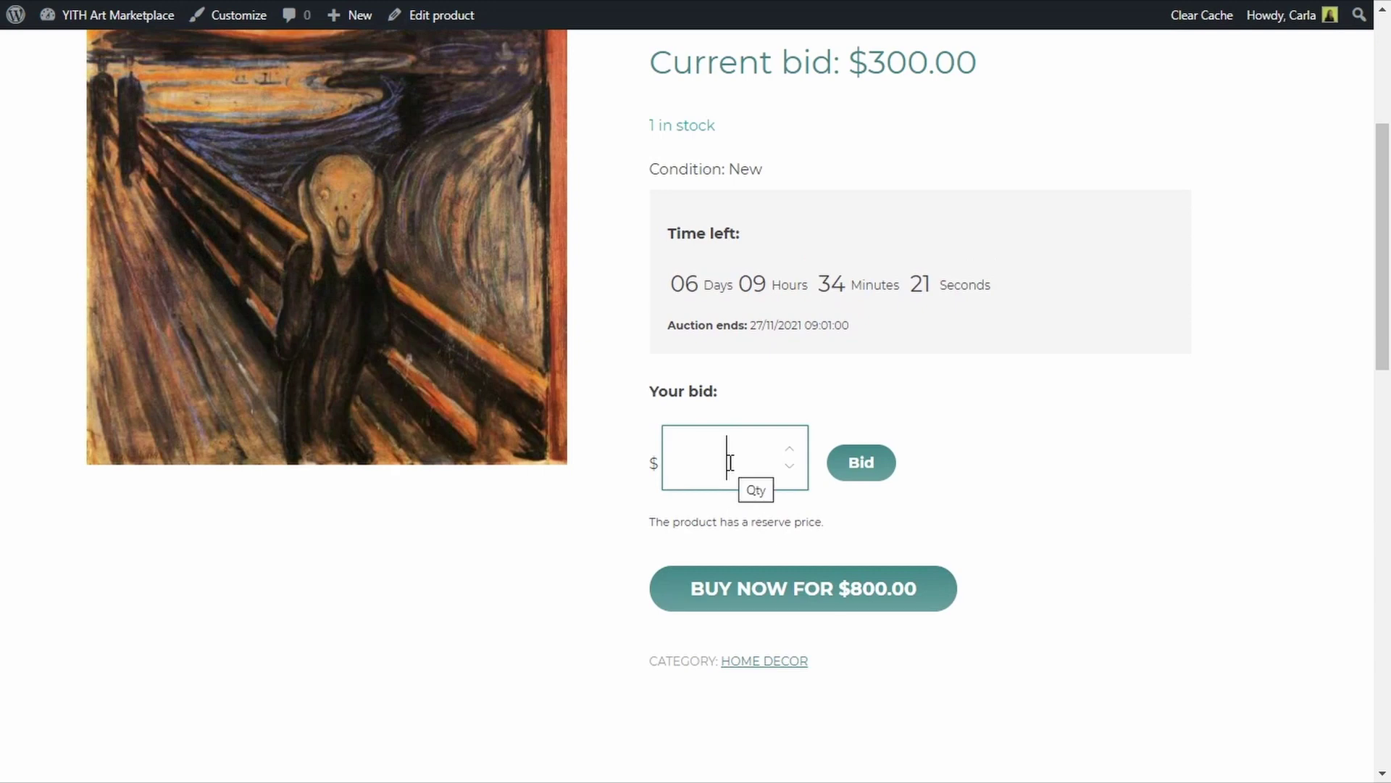
{"action": "left_click", "coordinate": [730, 463]}
{"action": "type", "text": "310"}
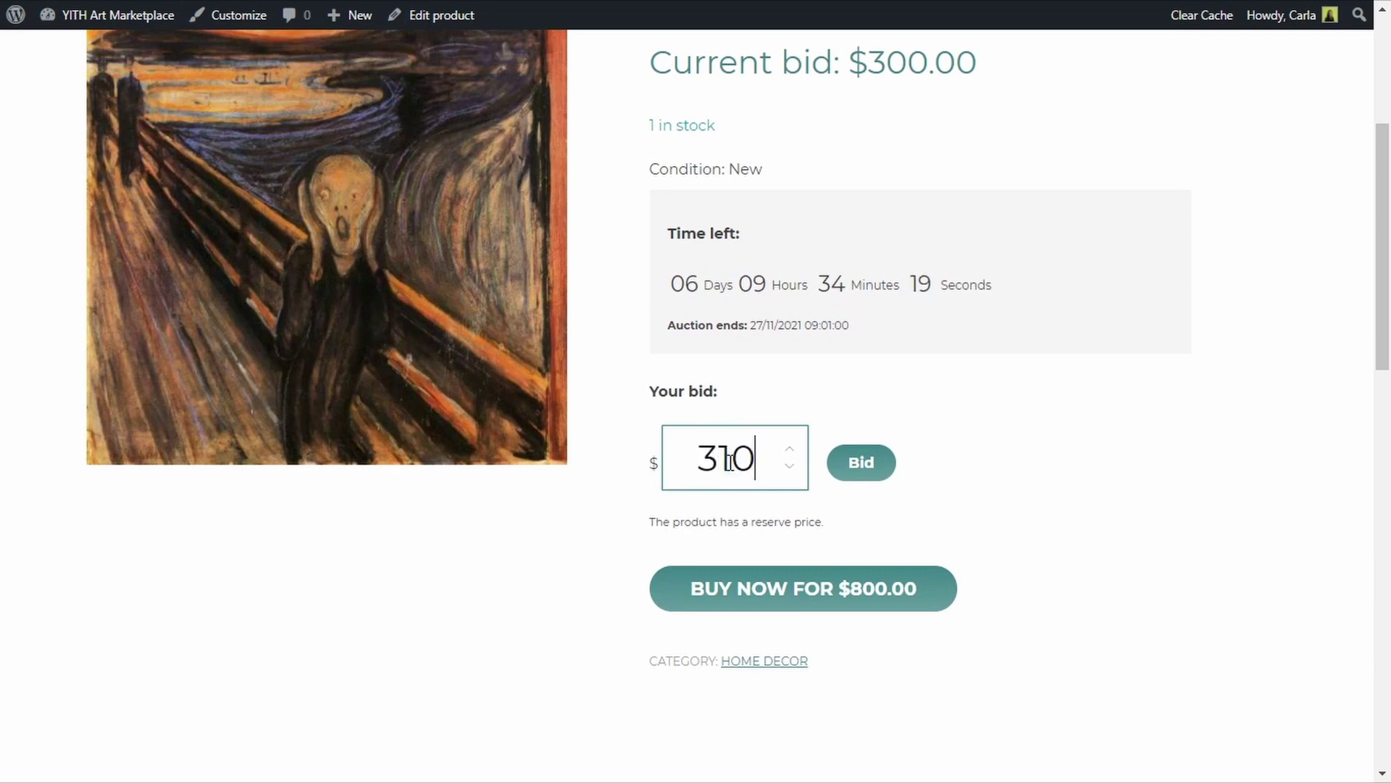
{"action": "left_click", "coordinate": [836, 462]}
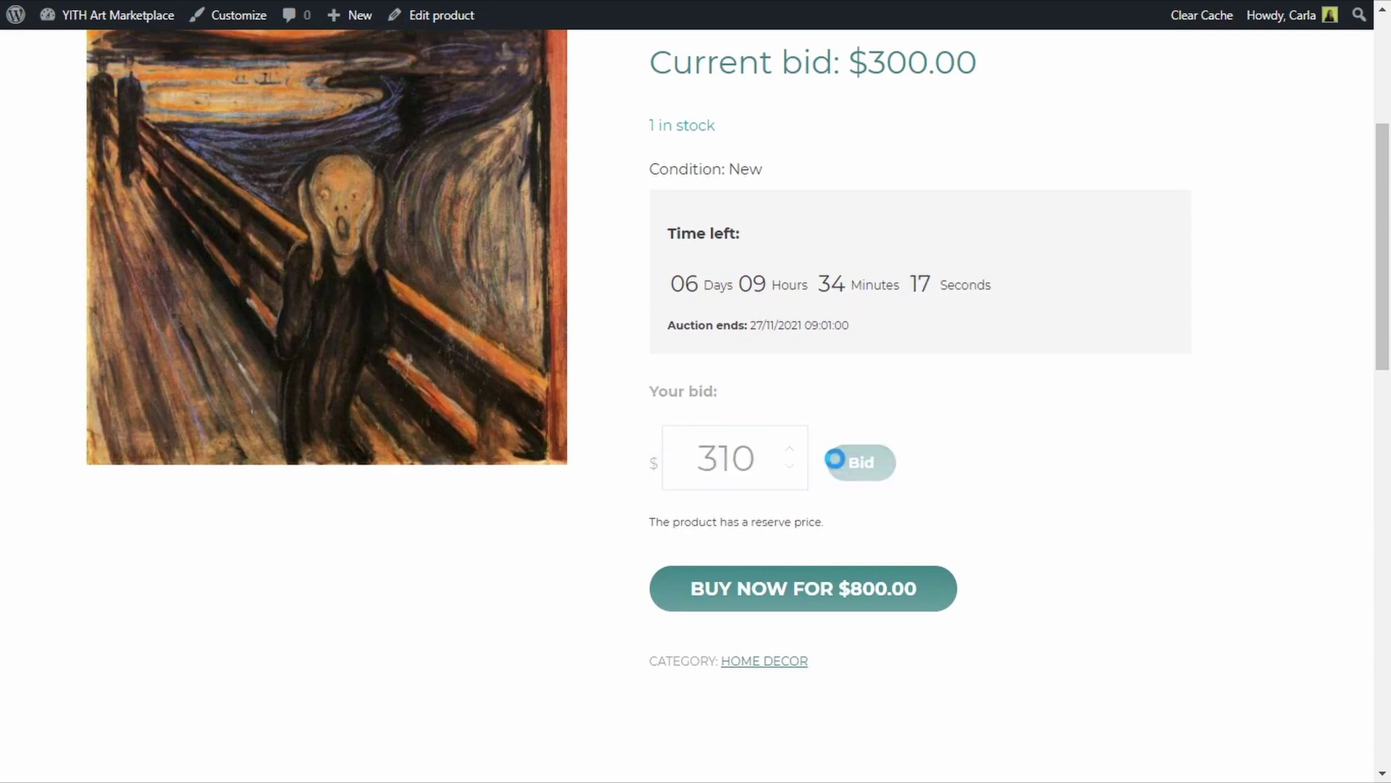
Step: Highlight the new $310 entry in the Bids table
{"action": "scroll", "coordinate": [829, 488], "scroll_direction": "down", "scroll_amount": 4}
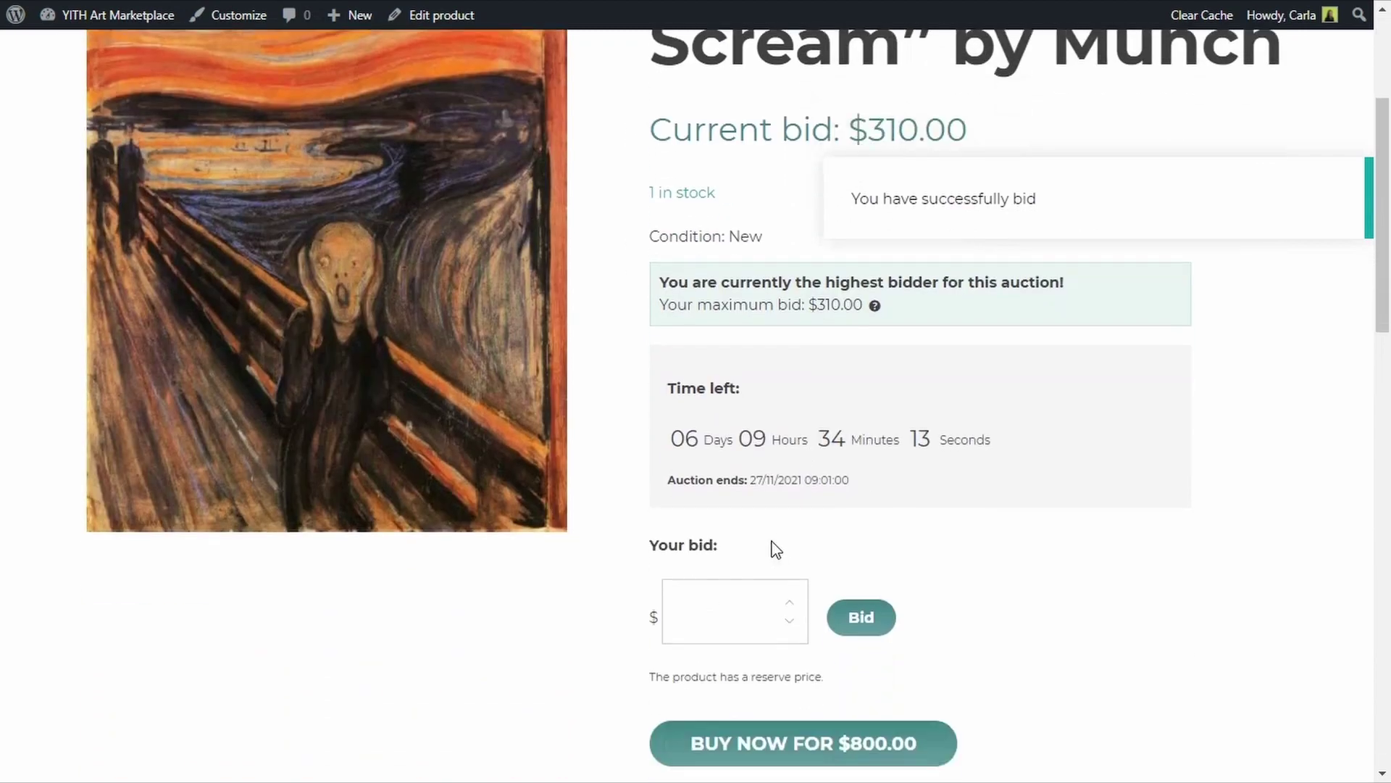
{"action": "scroll", "coordinate": [774, 548], "scroll_direction": "down", "scroll_amount": 8}
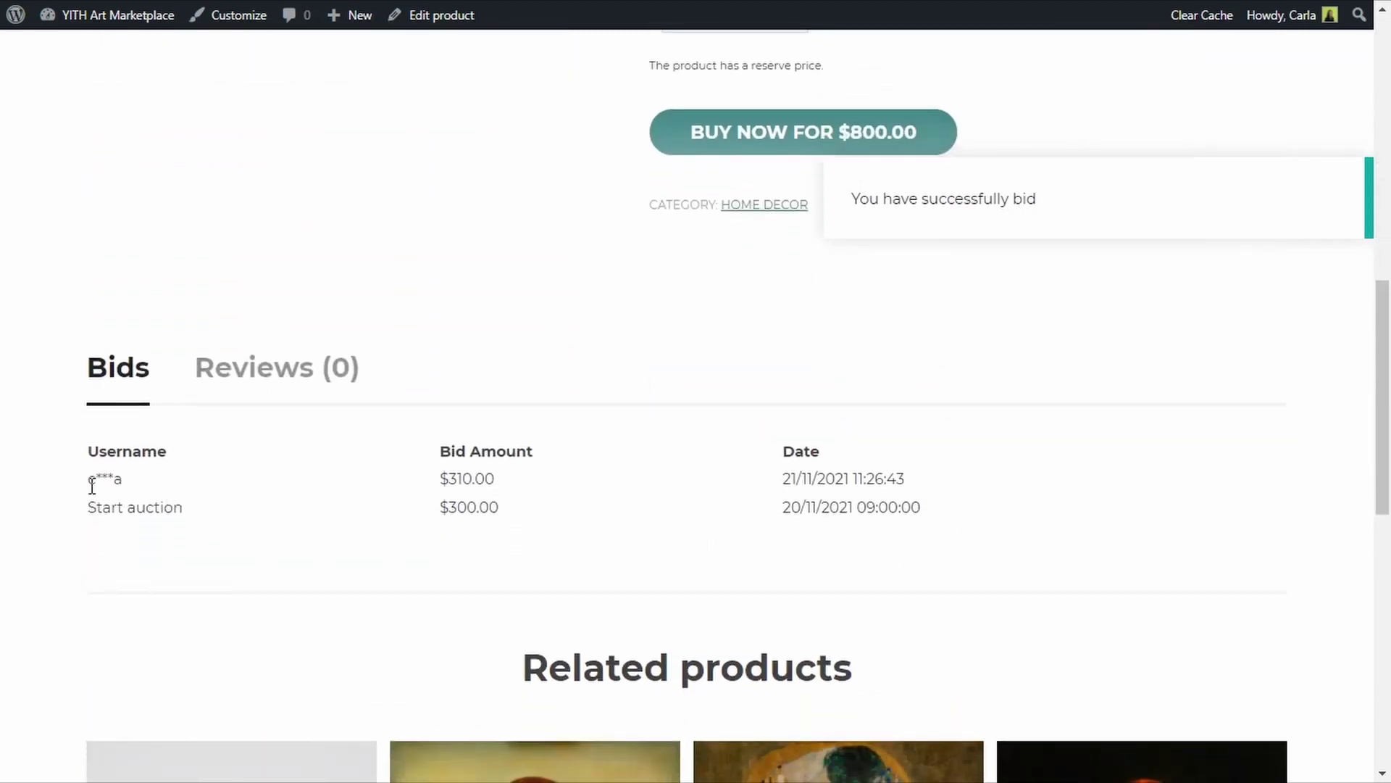
{"action": "left_click_drag", "start_coordinate": [92, 487], "coordinate": [946, 488]}
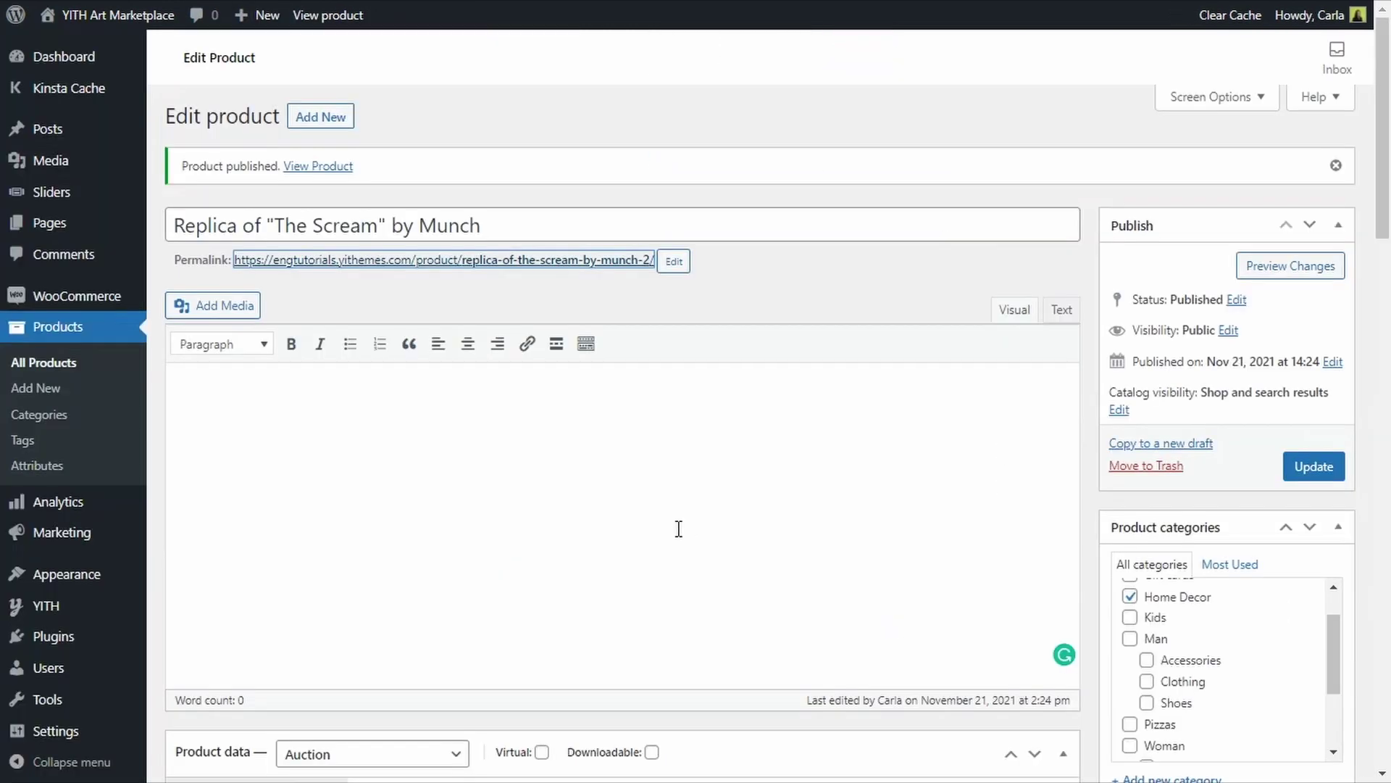
Step: Set the auction's minimum increment amount to 15 and update the product
{"action": "scroll", "coordinate": [678, 528], "scroll_direction": "down", "scroll_amount": 8}
{"action": "scroll", "coordinate": [663, 526], "scroll_direction": "down", "scroll_amount": 2}
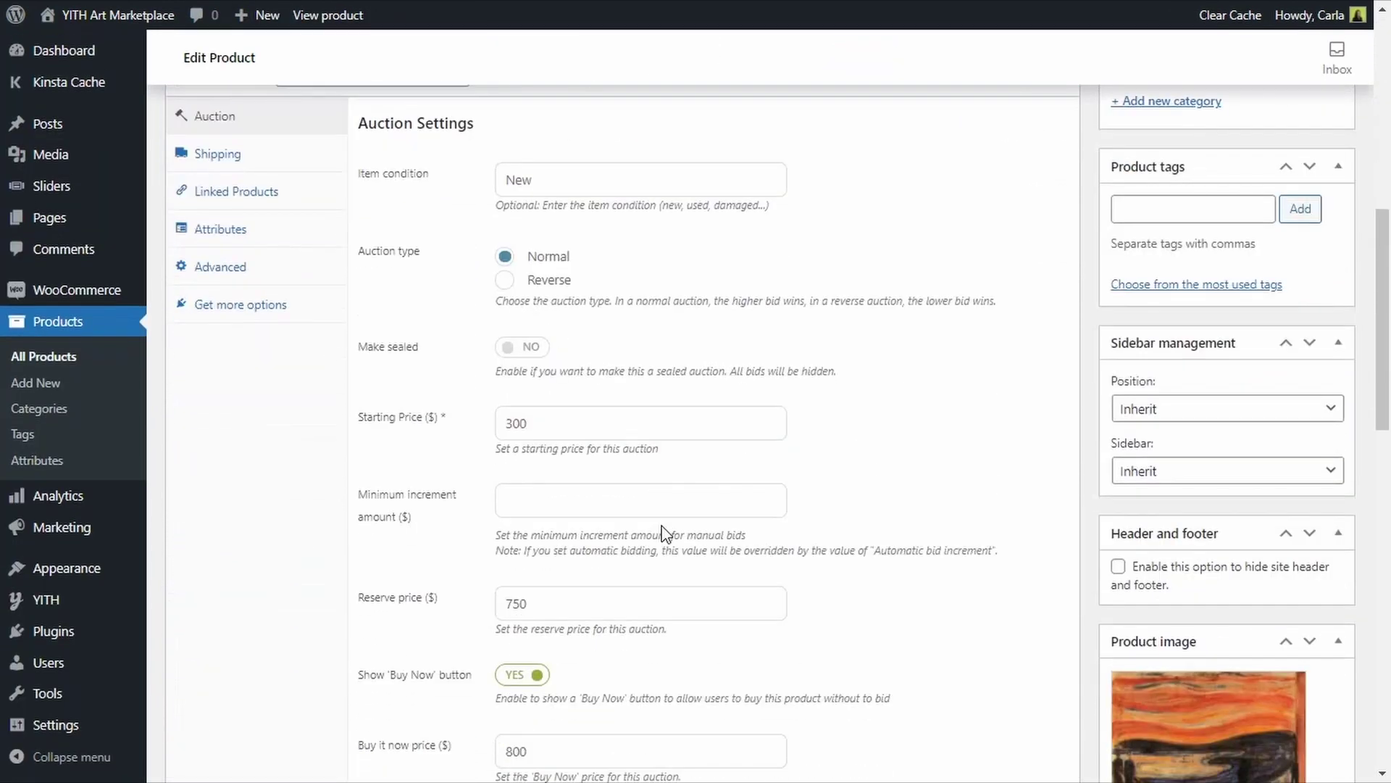
{"action": "left_click", "coordinate": [634, 504]}
{"action": "type", "text": "15"}
{"action": "scroll", "coordinate": [827, 420], "scroll_direction": "up", "scroll_amount": 10}
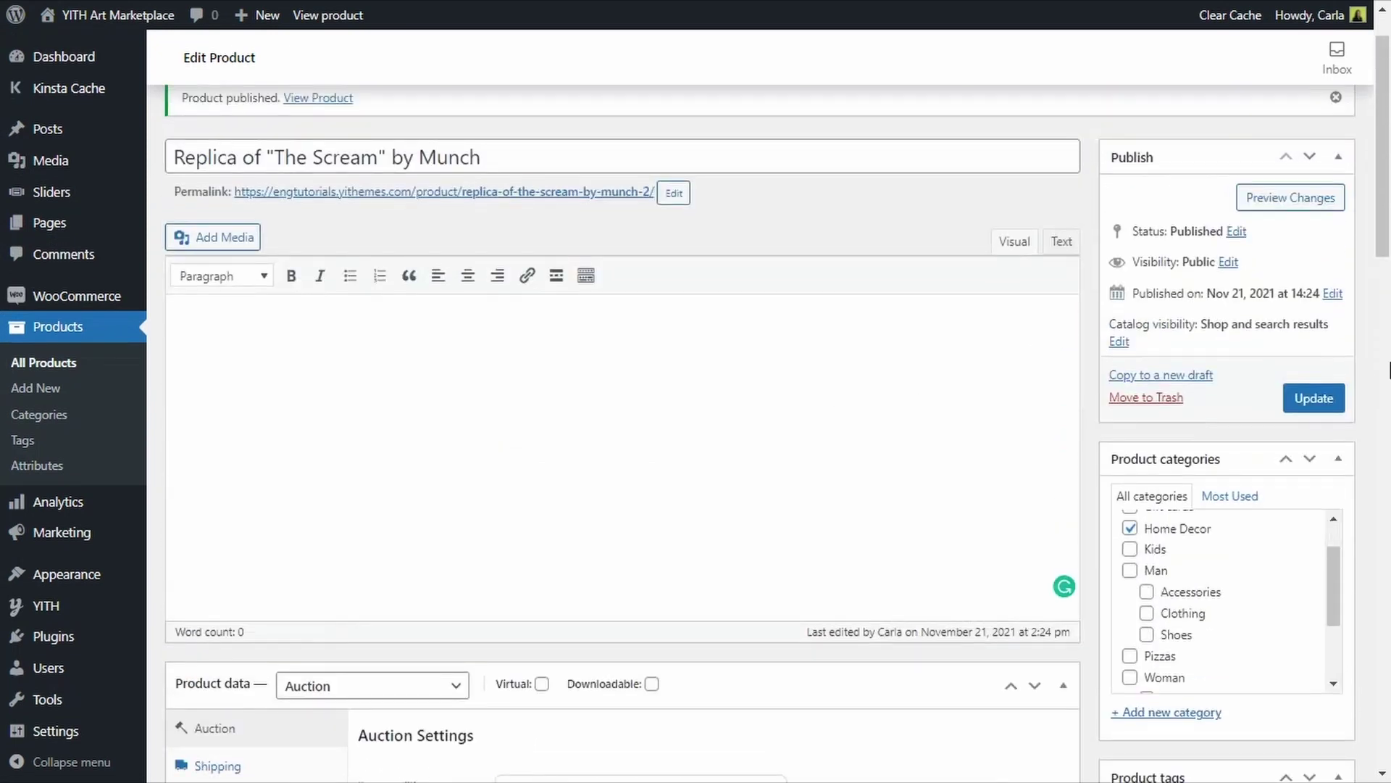
{"action": "left_click", "coordinate": [1297, 399]}
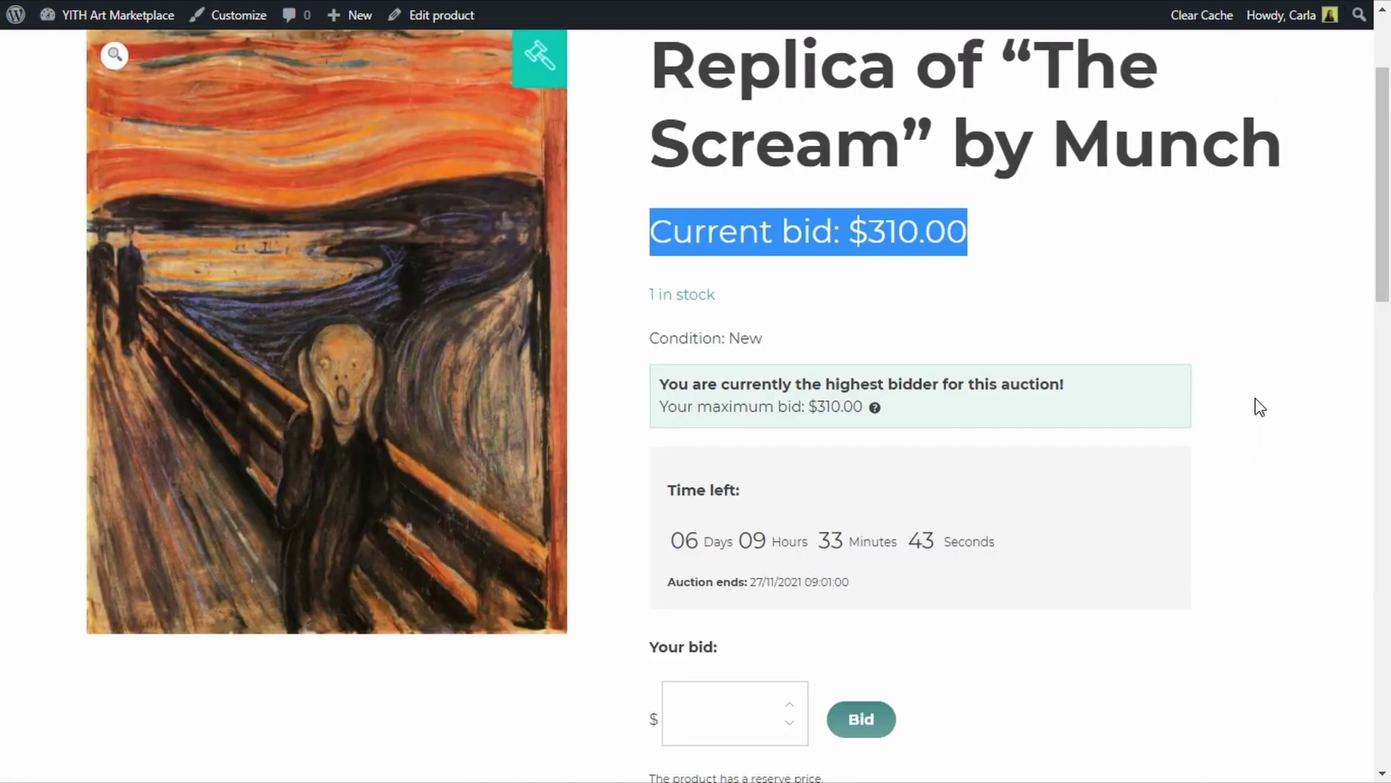
Step: On the product page, note the $325.00 minimum bid and submit a $320 bid
{"action": "left_click", "coordinate": [1260, 407]}
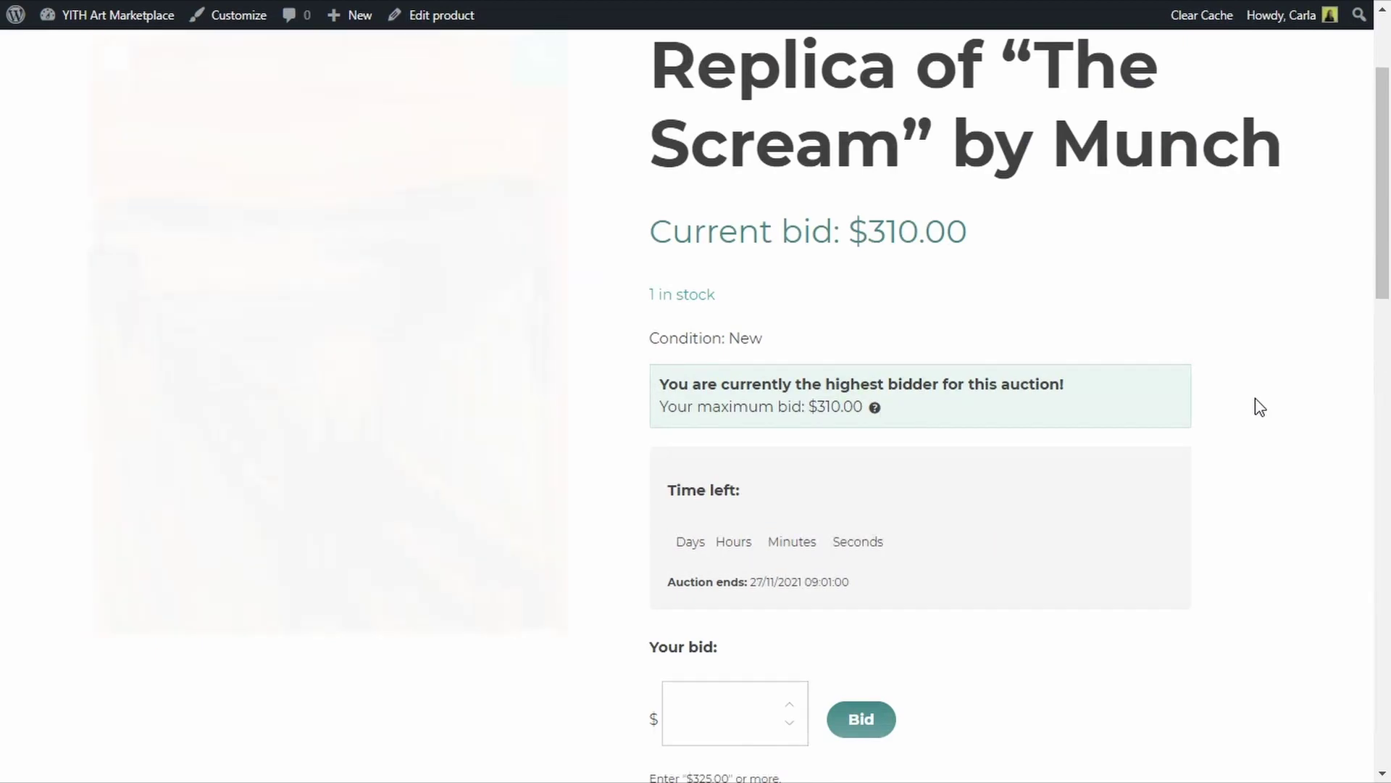
{"action": "scroll", "coordinate": [925, 627], "scroll_direction": "down", "scroll_amount": 3}
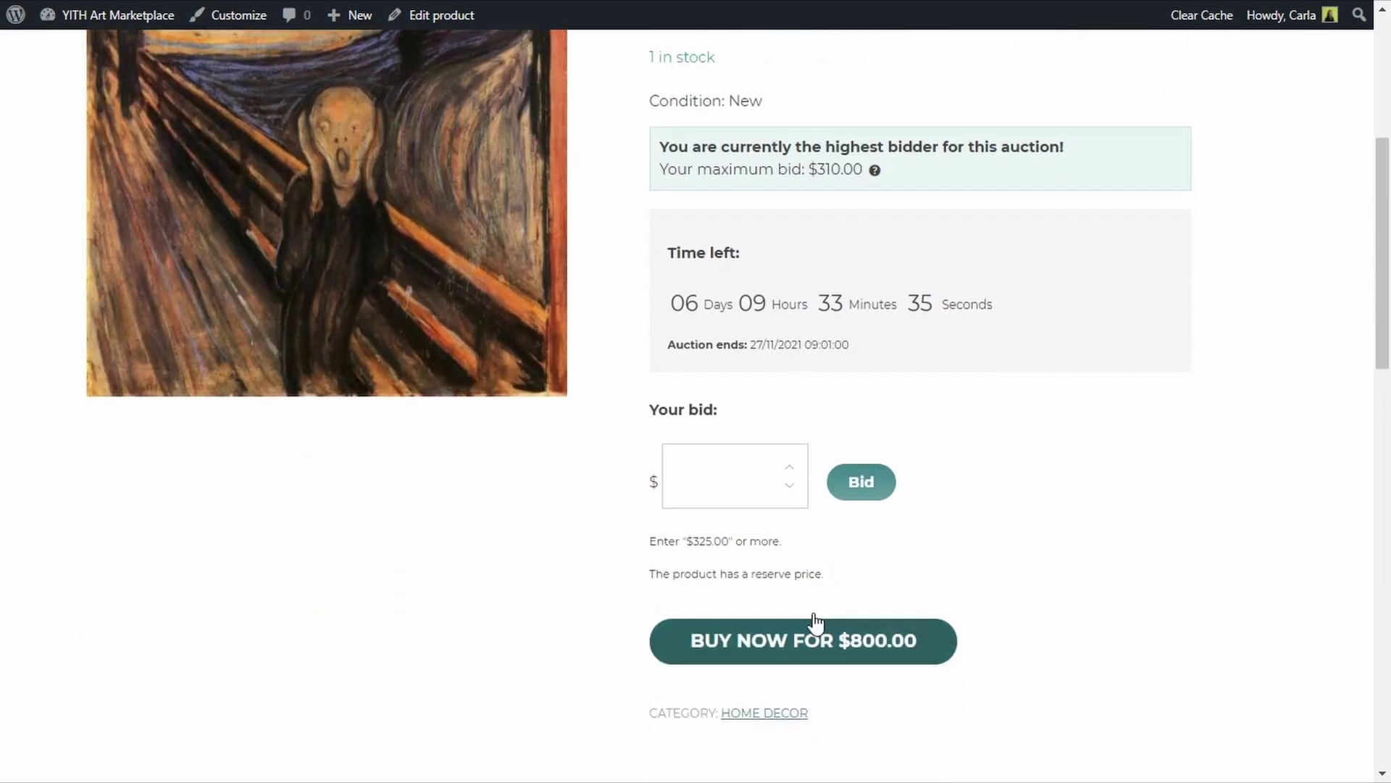
{"action": "left_click_drag", "start_coordinate": [647, 545], "coordinate": [758, 545]}
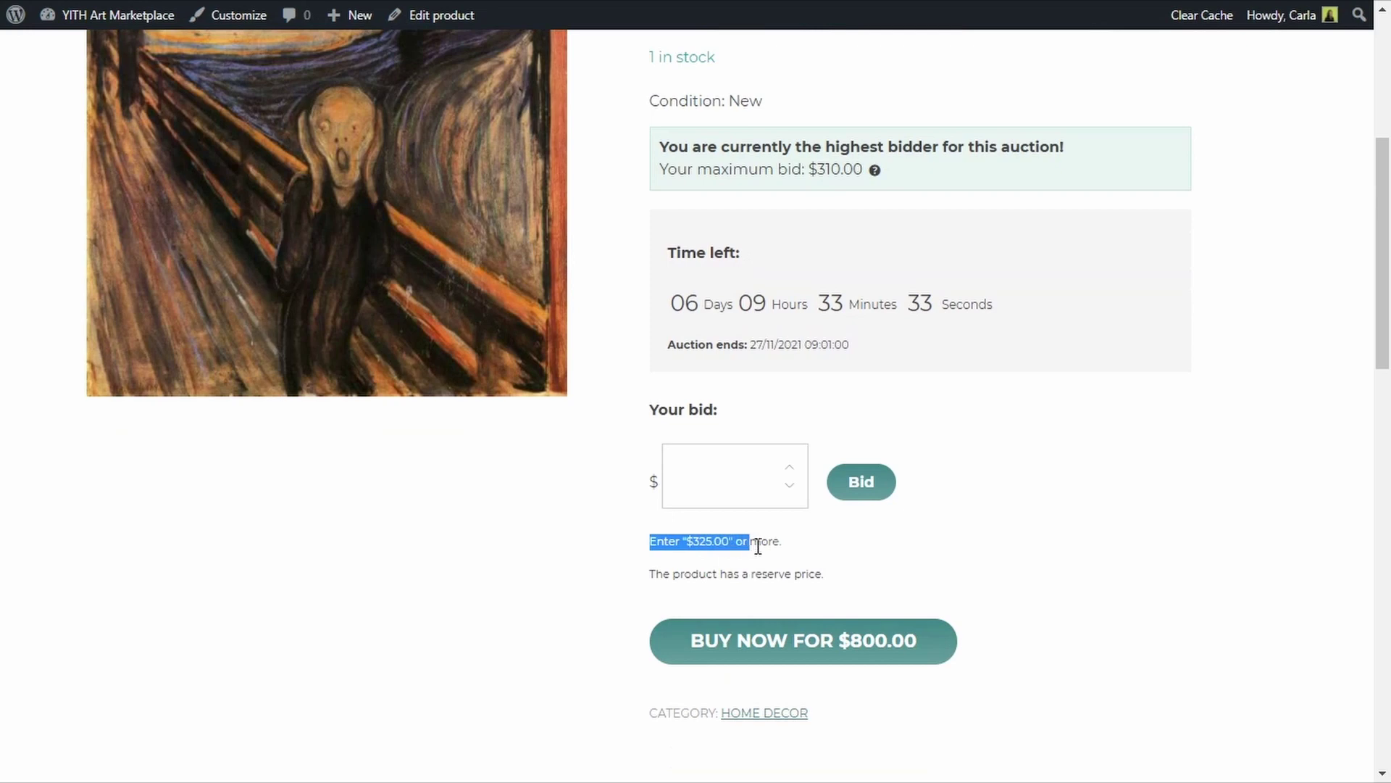
{"action": "scroll", "coordinate": [790, 555], "scroll_direction": "up", "scroll_amount": 2}
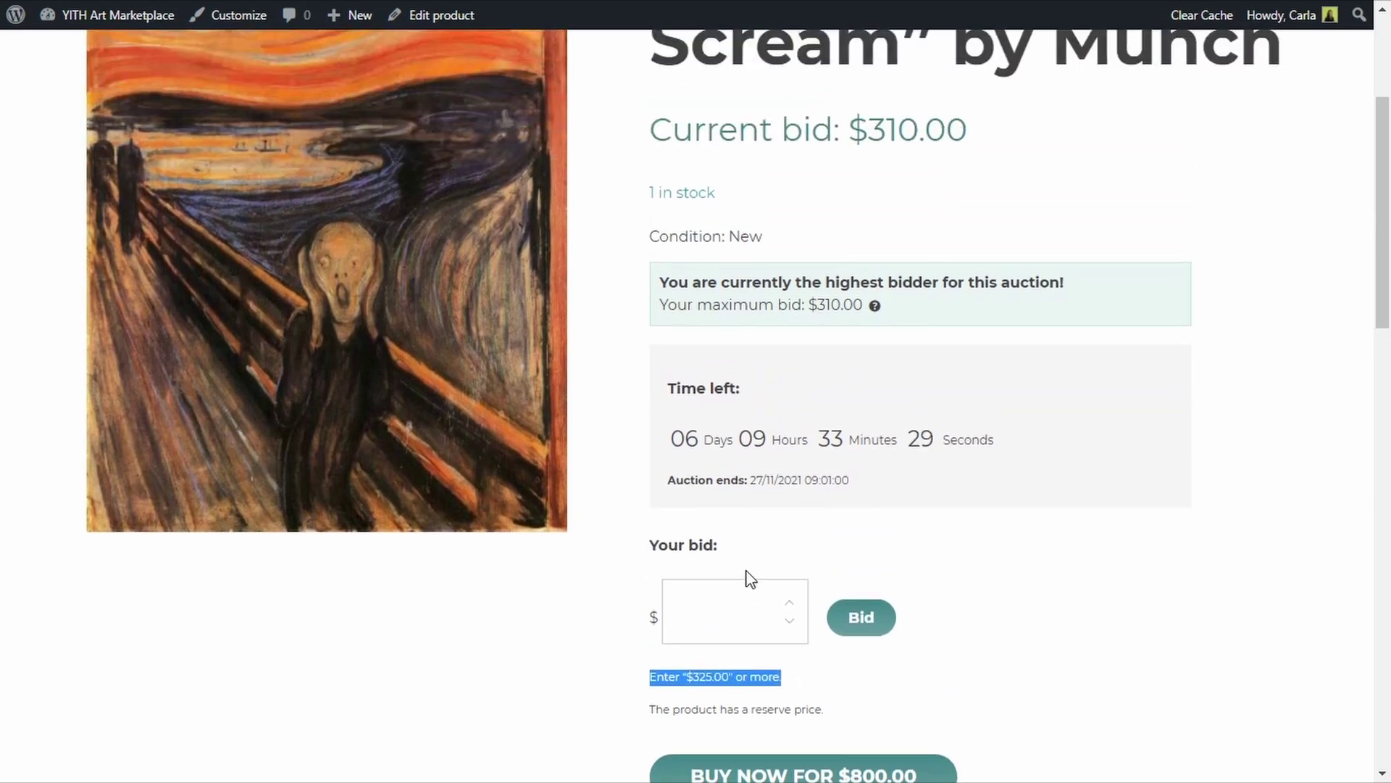
{"action": "left_click", "coordinate": [728, 601]}
{"action": "type", "text": "320"}
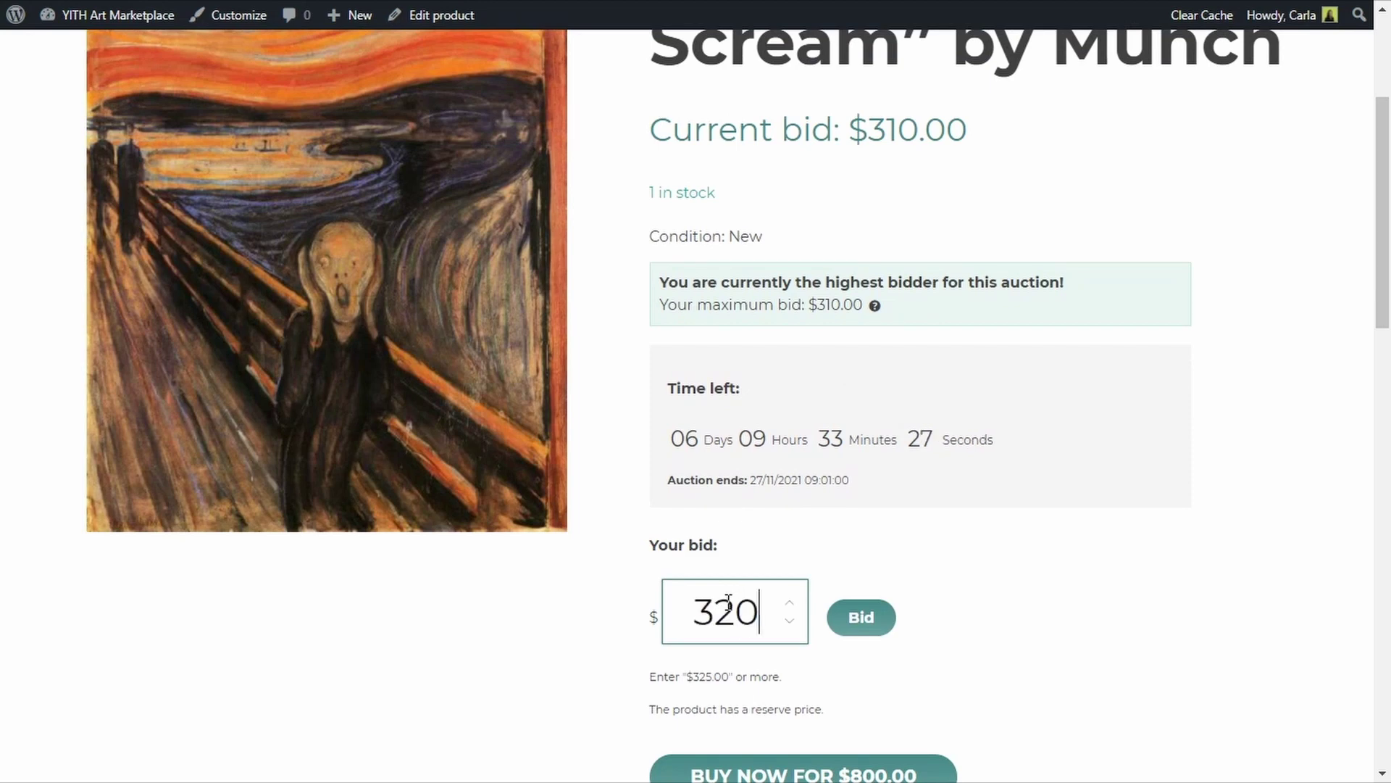
{"action": "left_click", "coordinate": [872, 615]}
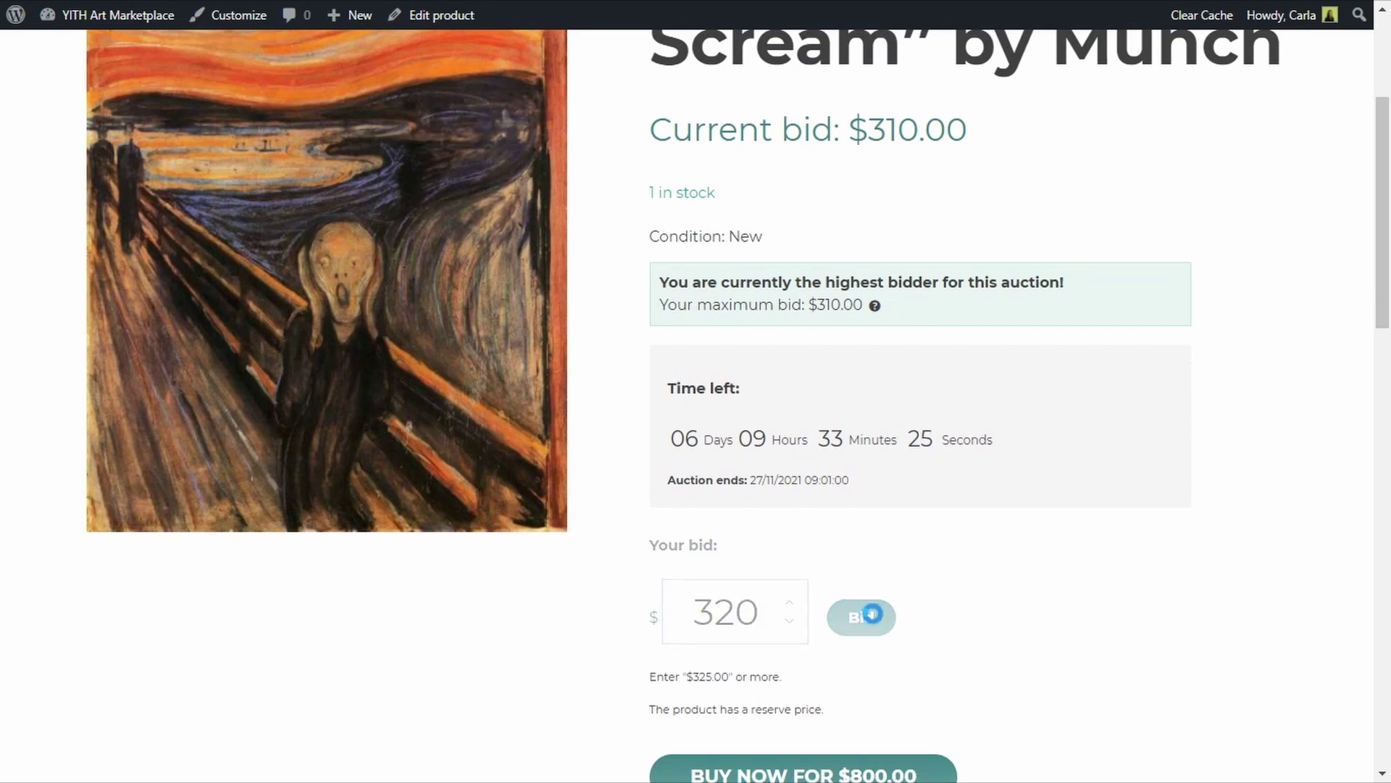